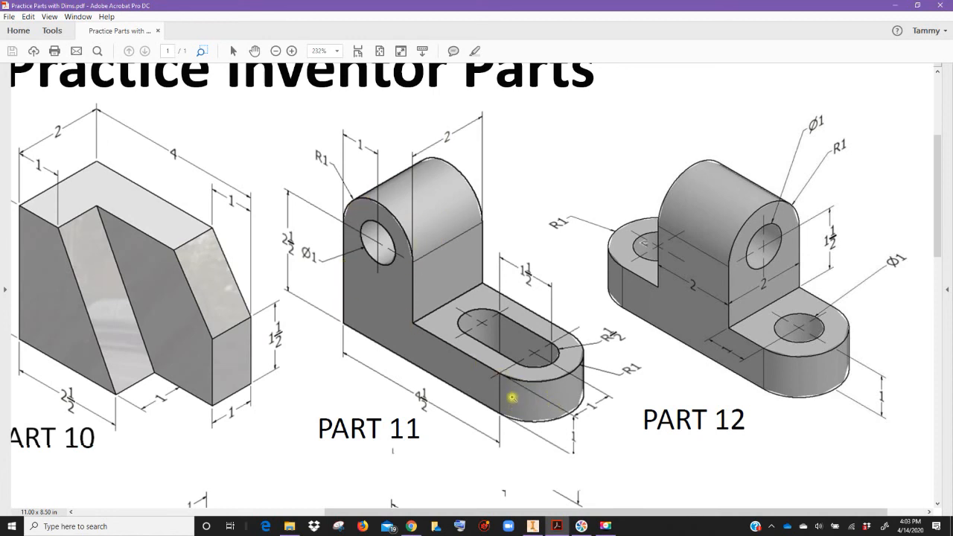
Switch to Inventor and start a 2D sketch on the XY plane
left_click(533, 526)
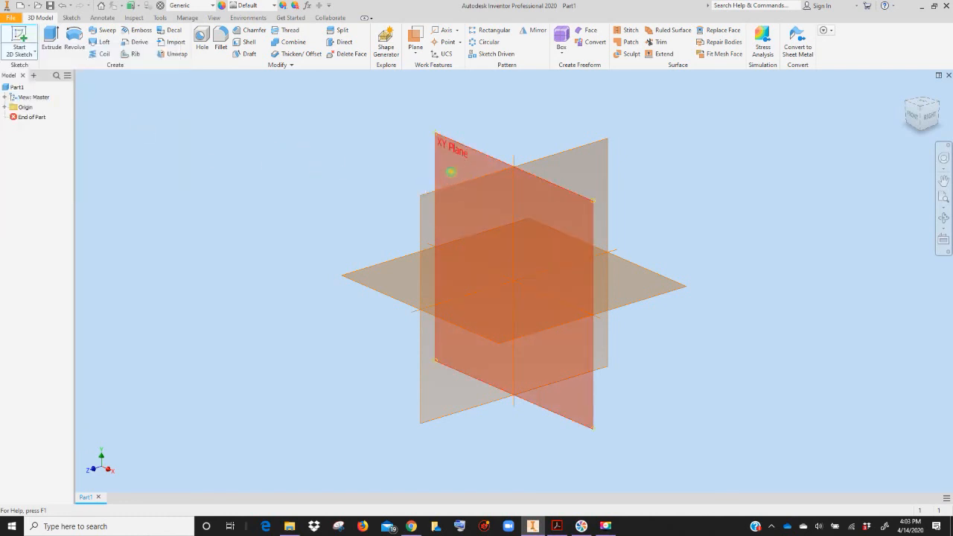
left_click(451, 174)
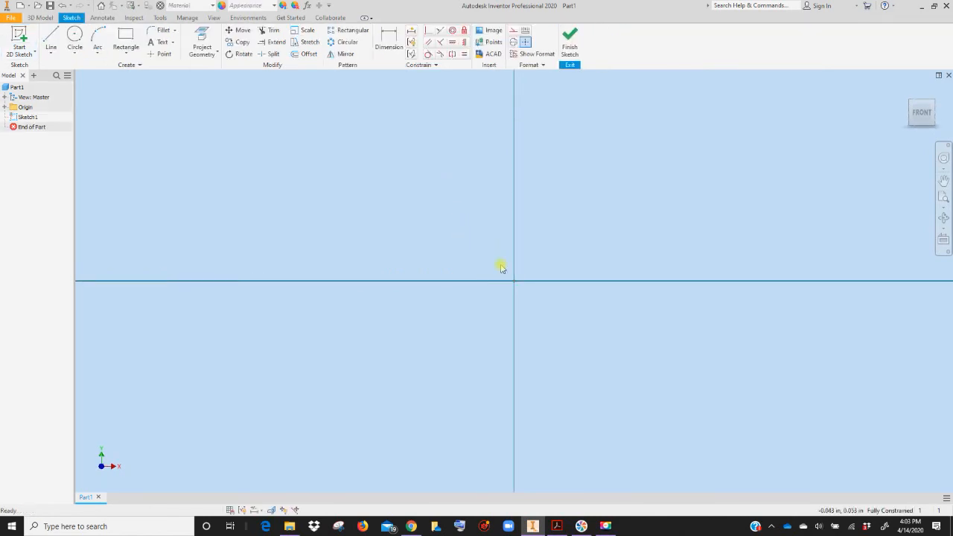
Draw a closed L-shaped line profile from the origin, about 1.69 in long and 1.05 in tall, with an upright about 0.63 in wide
mouse_move(502, 268)
middle_mouse_down()
mouse_move(451, 350)
mouse_move(430, 413)
middle_mouse_up()
left_click(52, 38)
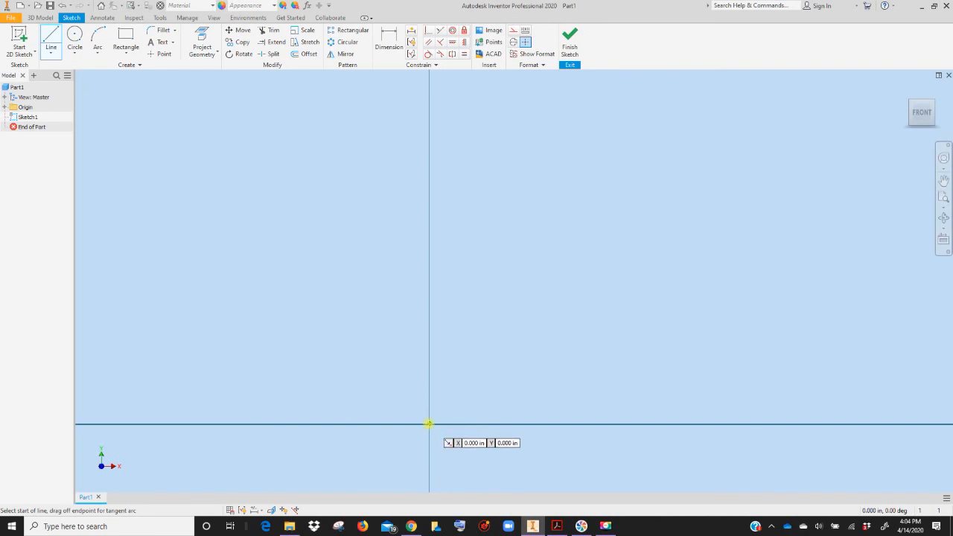
left_click(429, 424)
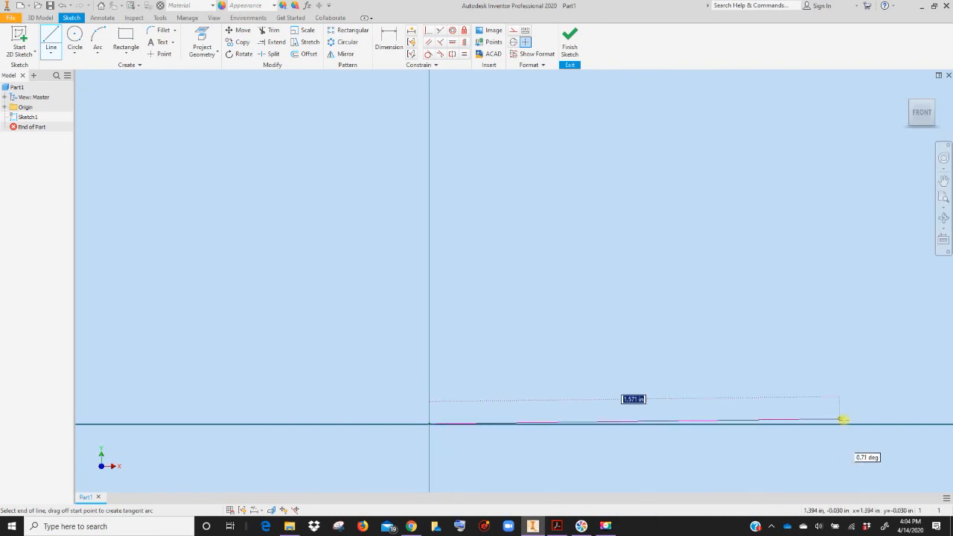
left_click(870, 424)
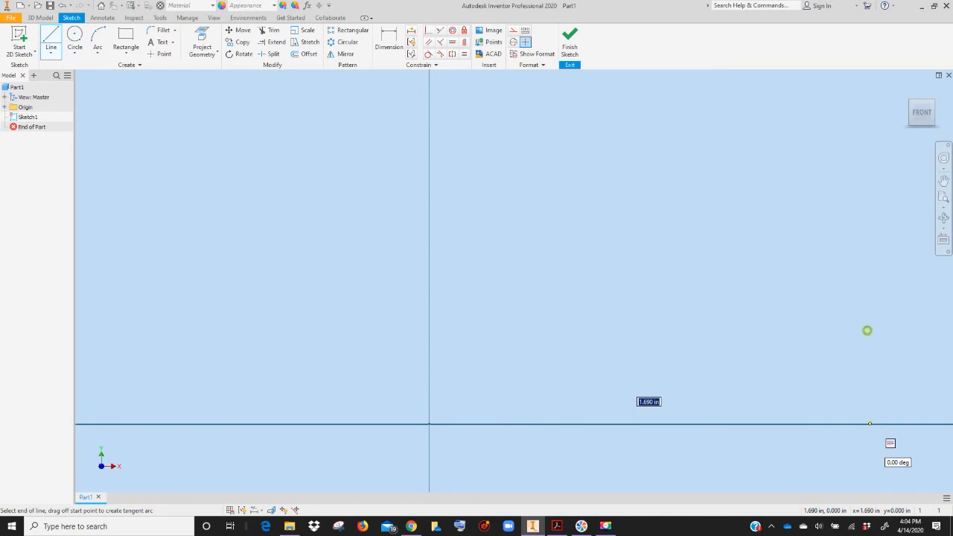
left_click(869, 326)
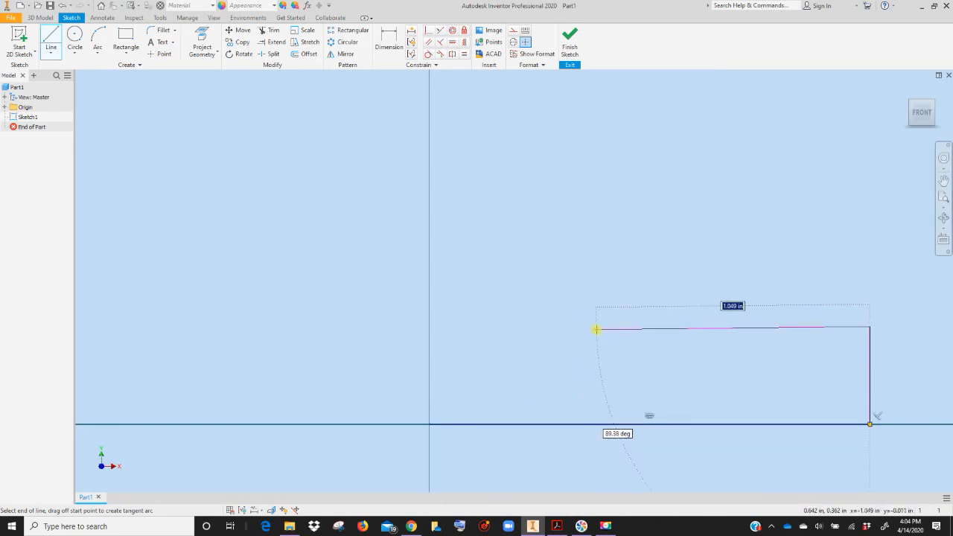
left_click(593, 326)
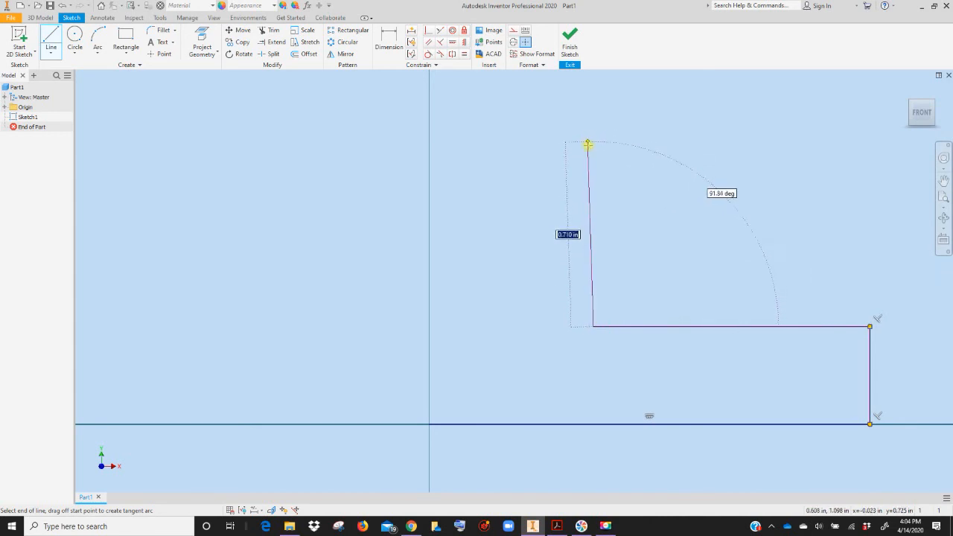
left_click(592, 150)
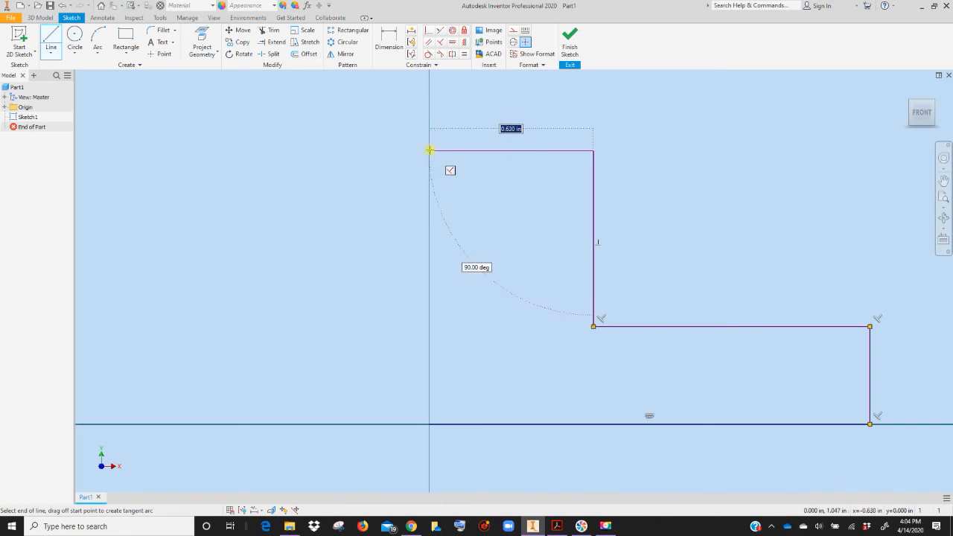
left_click(428, 149)
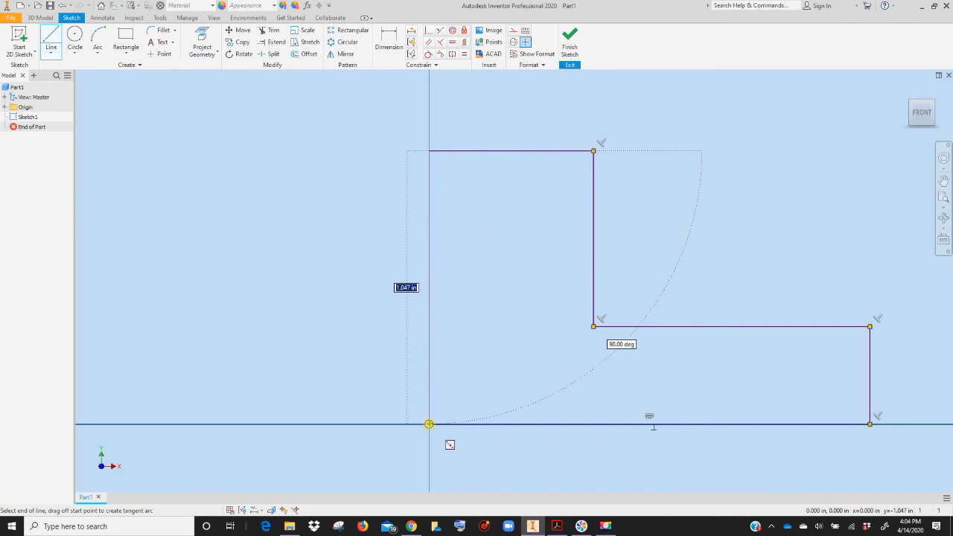
left_click(430, 424)
right_click(534, 257)
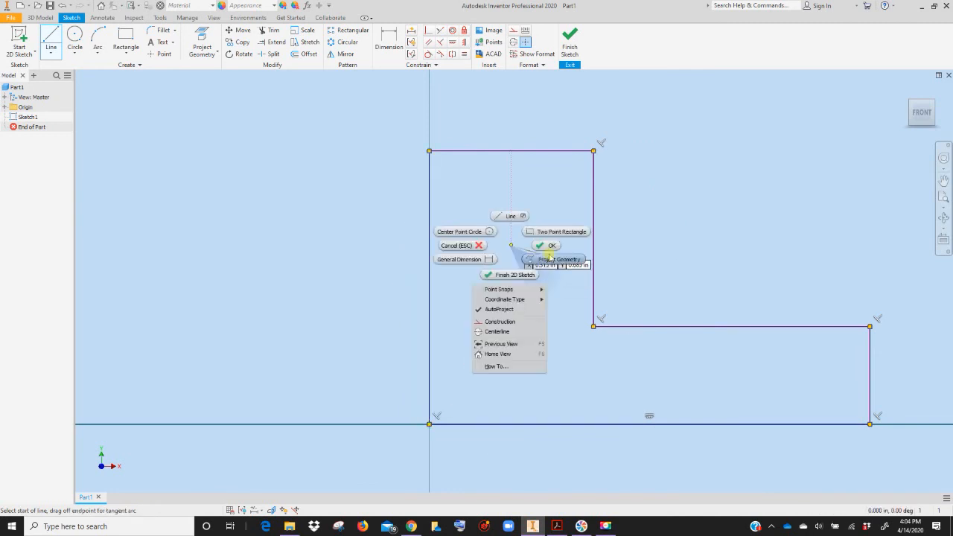
left_click(557, 260)
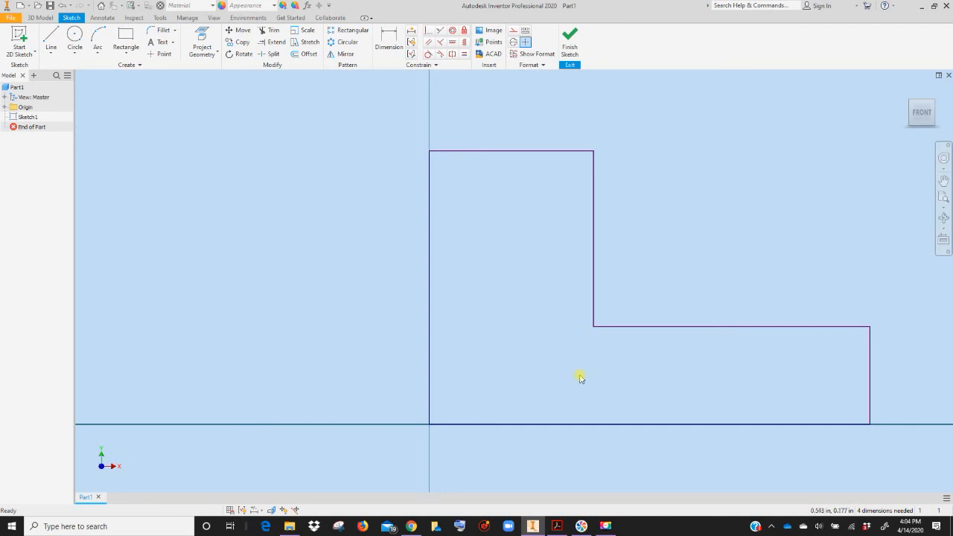
Dimension the profile's full-height vertical edge at the origin to 3.5 in
key("d")
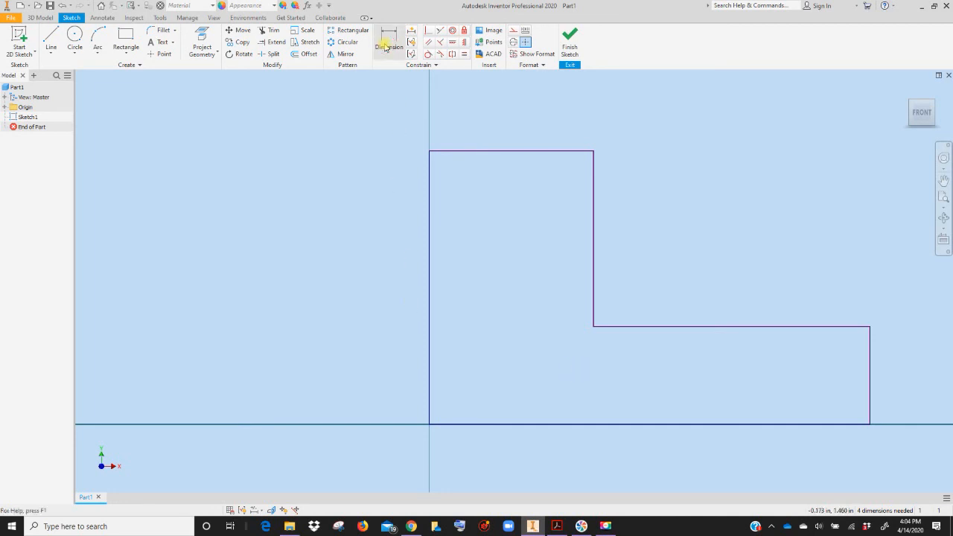
left_click(427, 281)
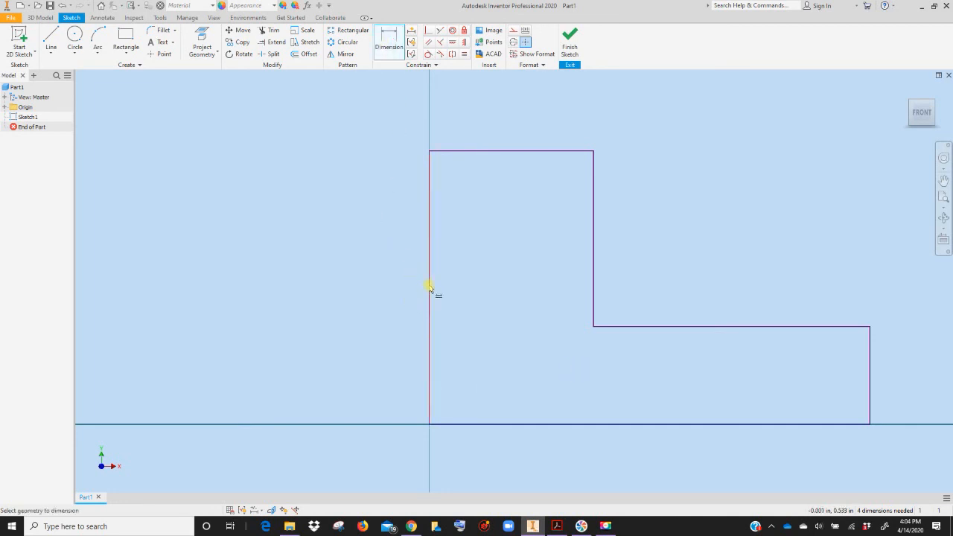
left_click(396, 283)
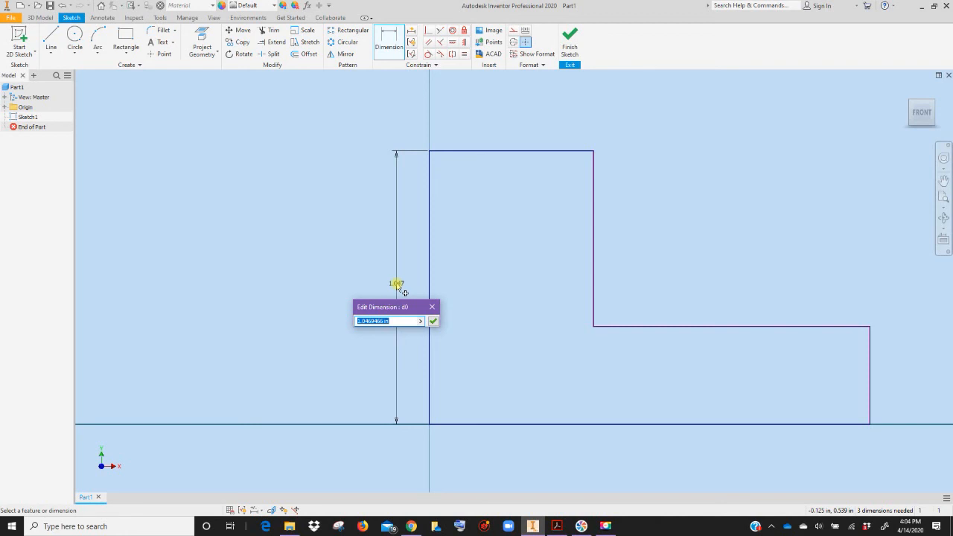
type("3.5")
key("Return")
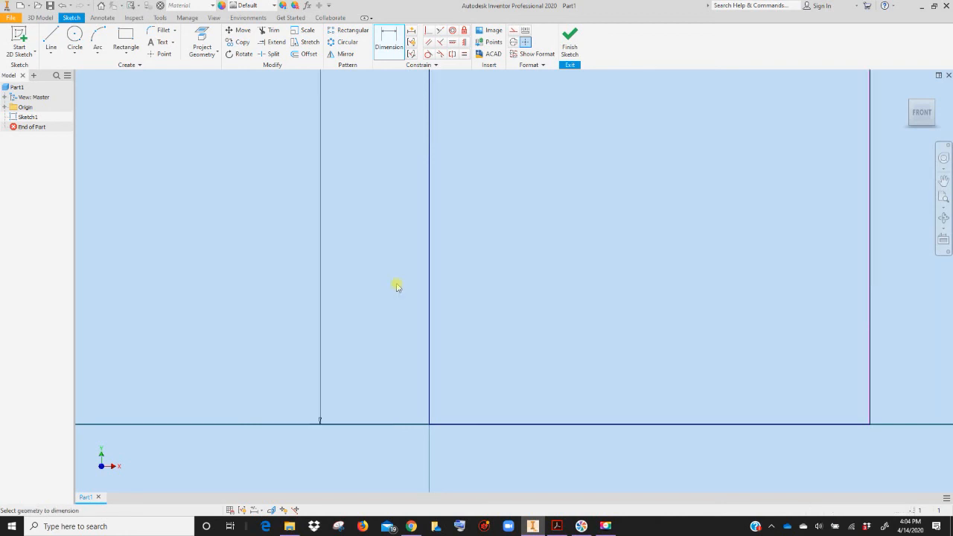
Dimension the profile's bottom edge to 5.5 in
middle_click(445, 194)
scroll(527, 240, "down", 3)
scroll(527, 240, "up", 3)
middle_click_drag(527, 240, 479, 233)
scroll(432, 227, "down", 3)
left_click(391, 39)
left_click(427, 365)
left_click(421, 384)
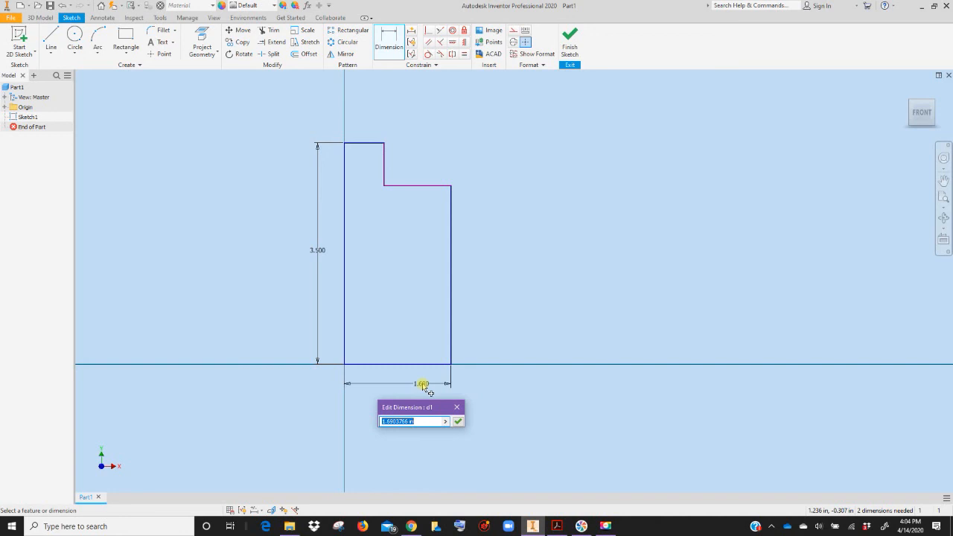
type("5.5")
key("Return")
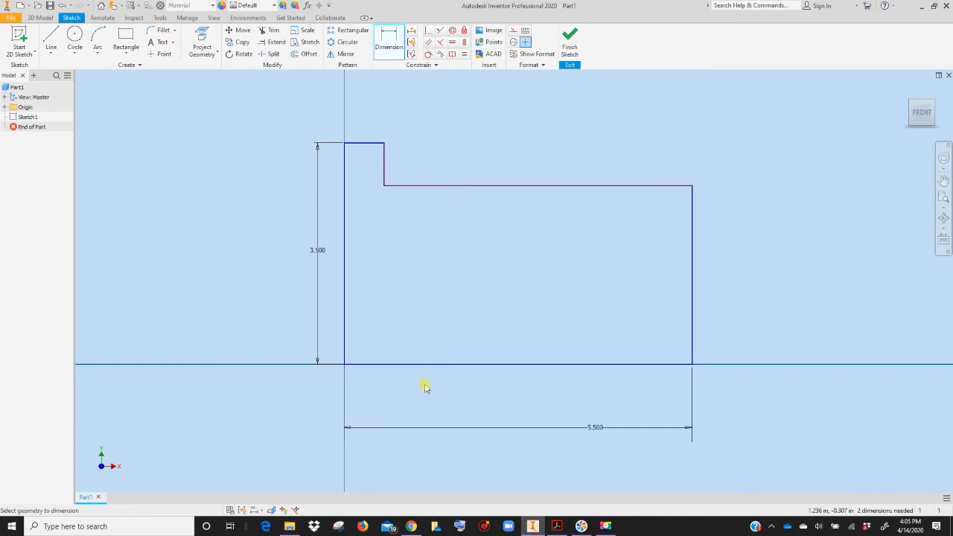
Dimension the short vertical end edge of the base to 1 in and the upright's top edge to 2 in
left_click(692, 292)
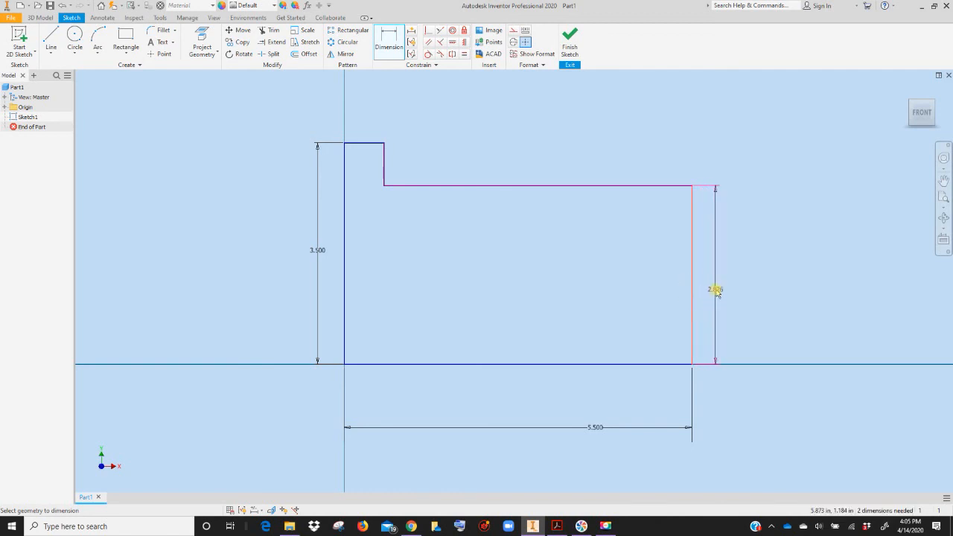
left_click(715, 291)
type("1")
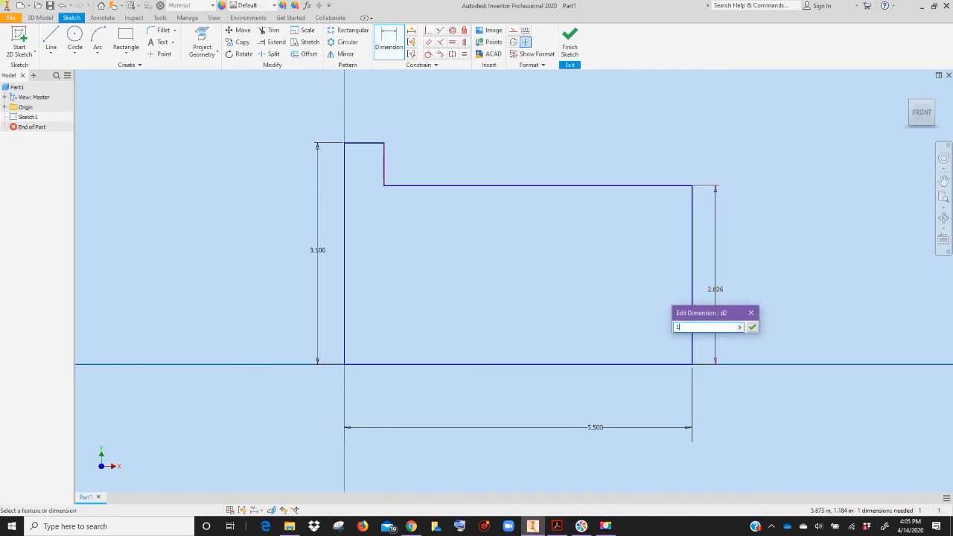
key("Return")
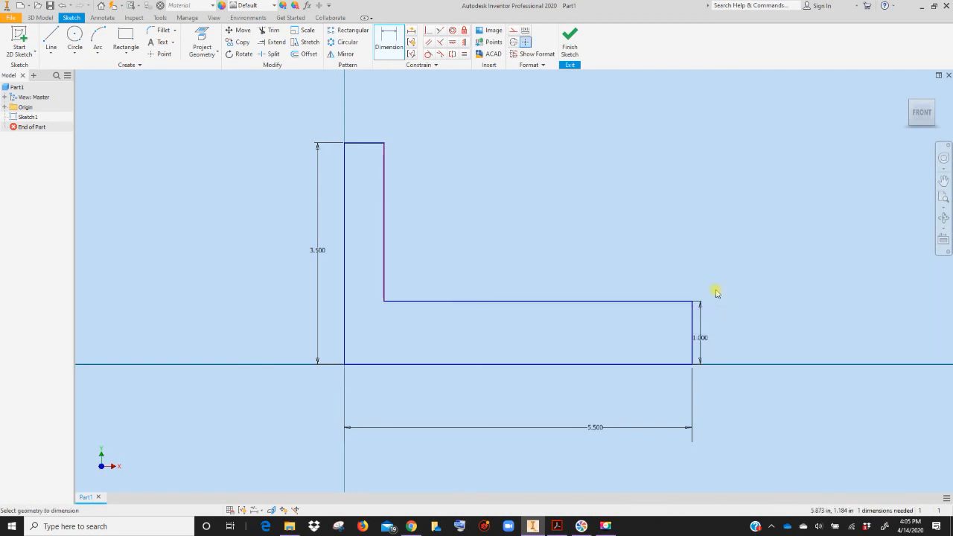
left_click(369, 143)
left_click(369, 118)
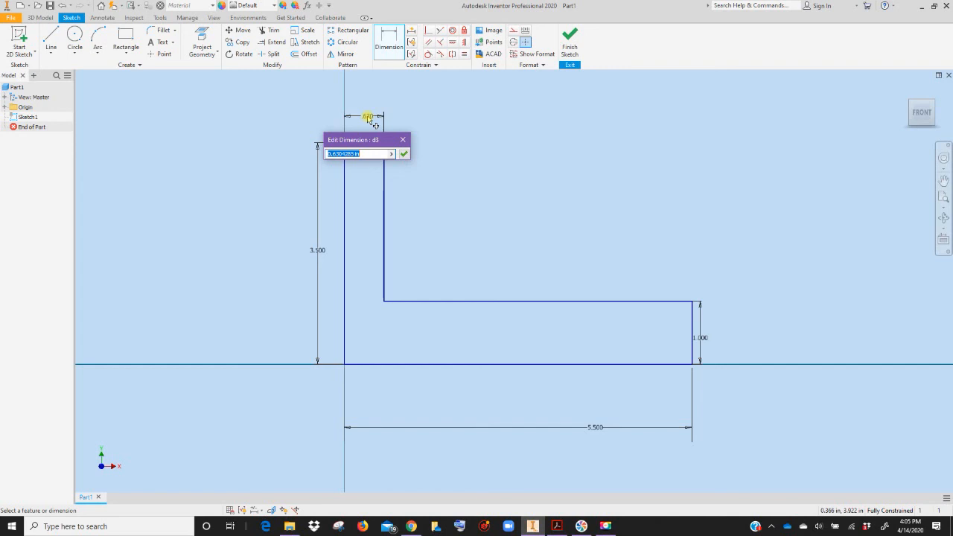
type("2")
key("Return")
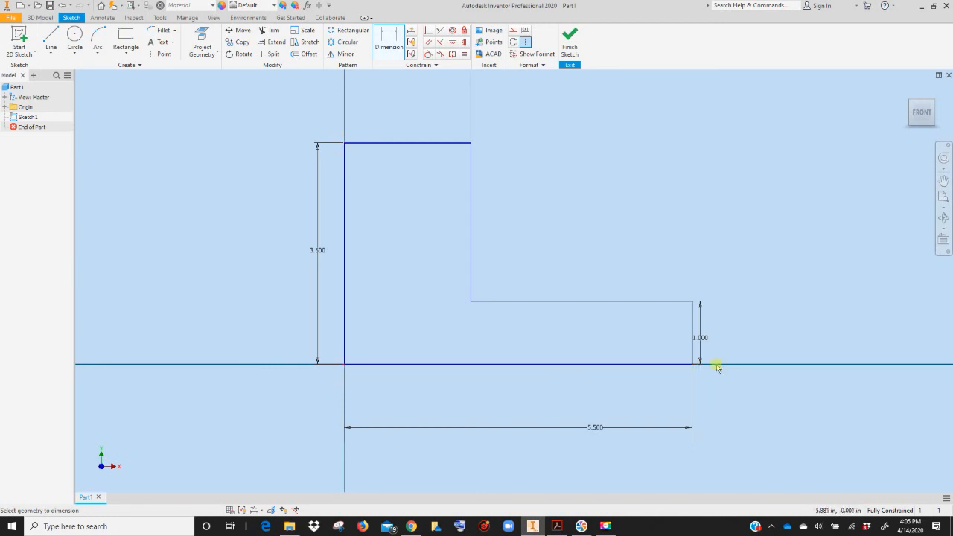
Try to add a dimension to the inner vertical edge of the upright
left_click(472, 237)
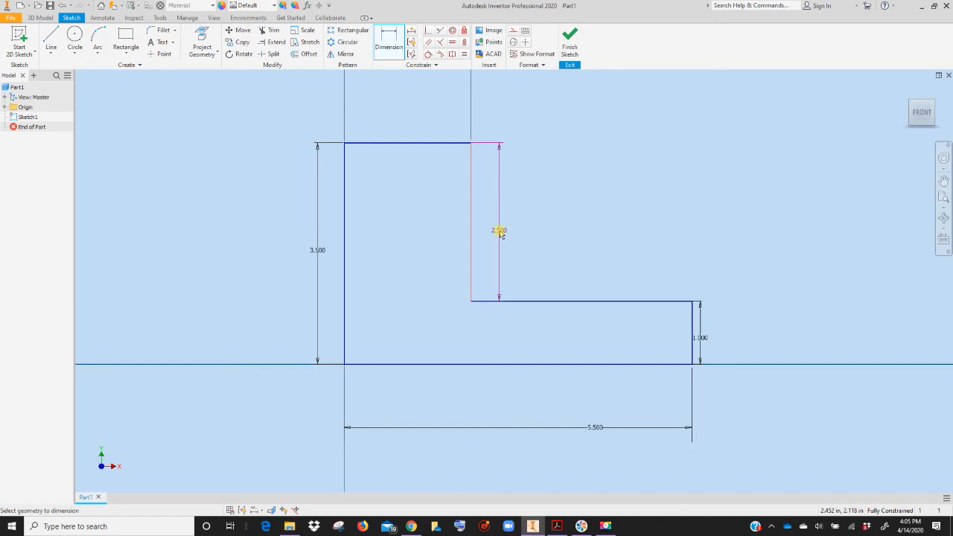
left_click(499, 233)
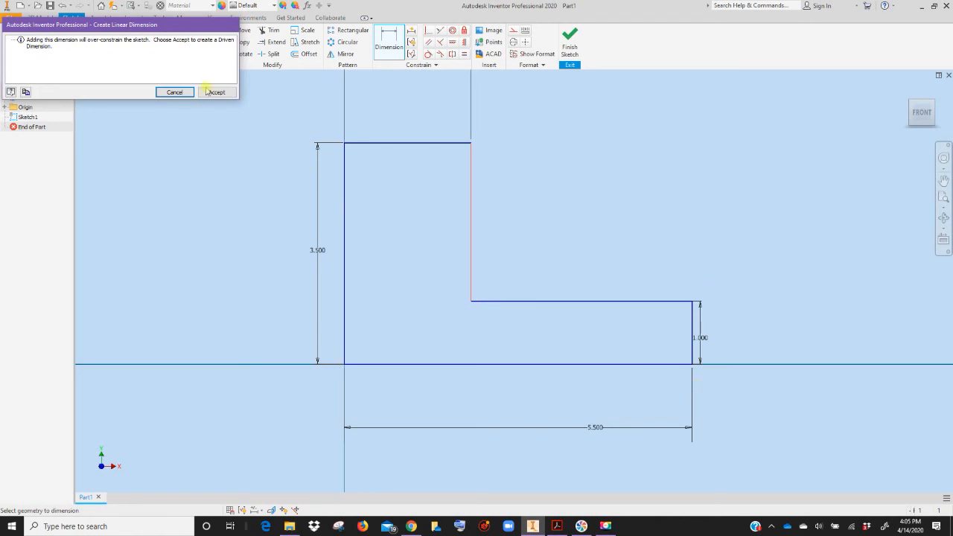
left_click(175, 92)
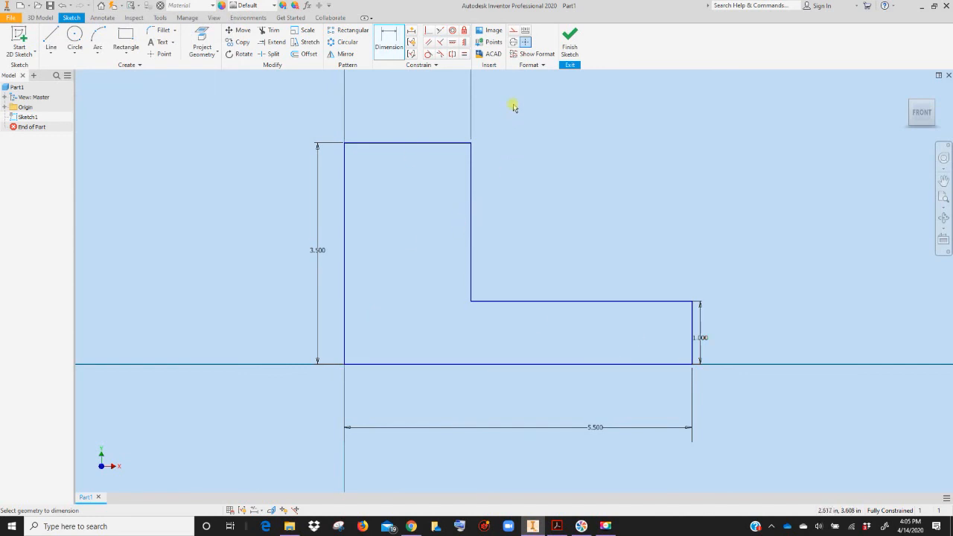
Finish the profile sketch, reopen it for editing and finish it again
left_click(570, 47)
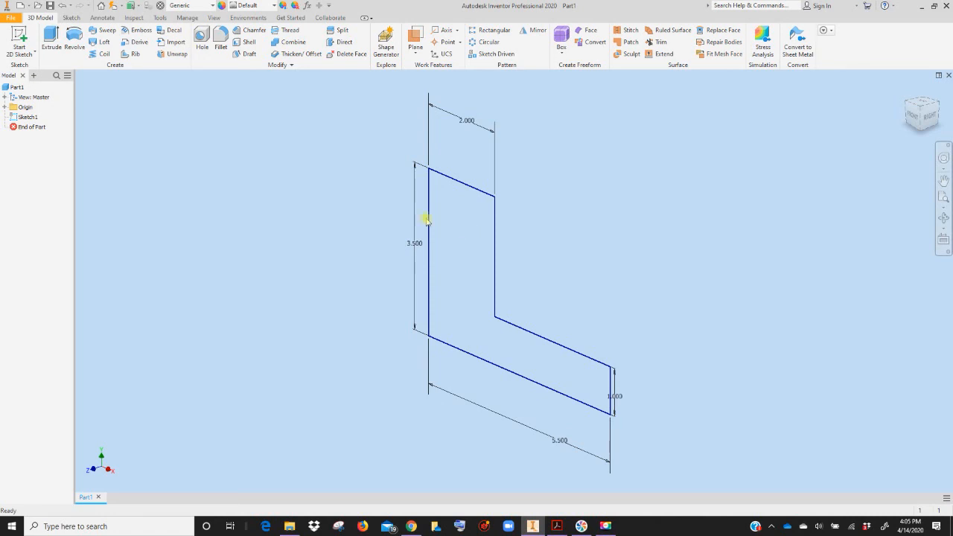
double_click(25, 119)
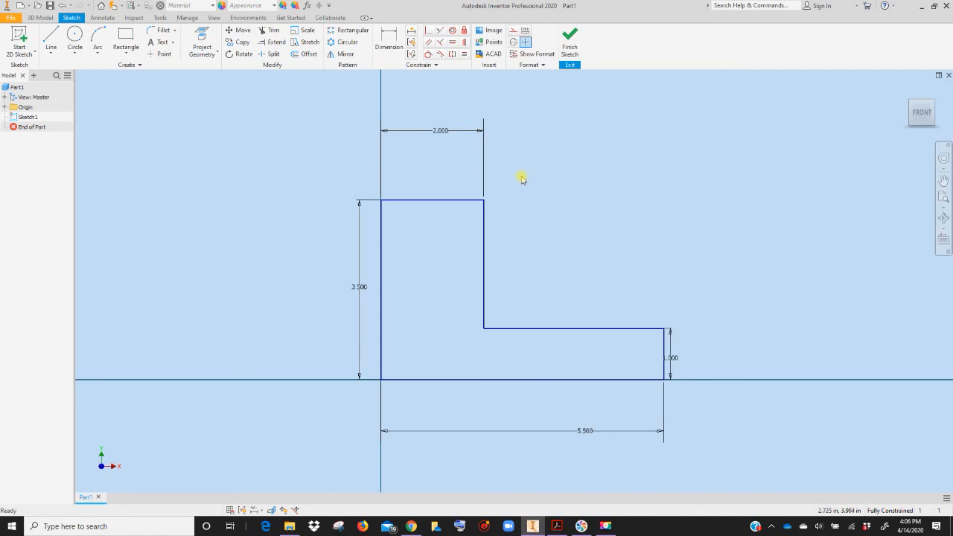
left_click(569, 48)
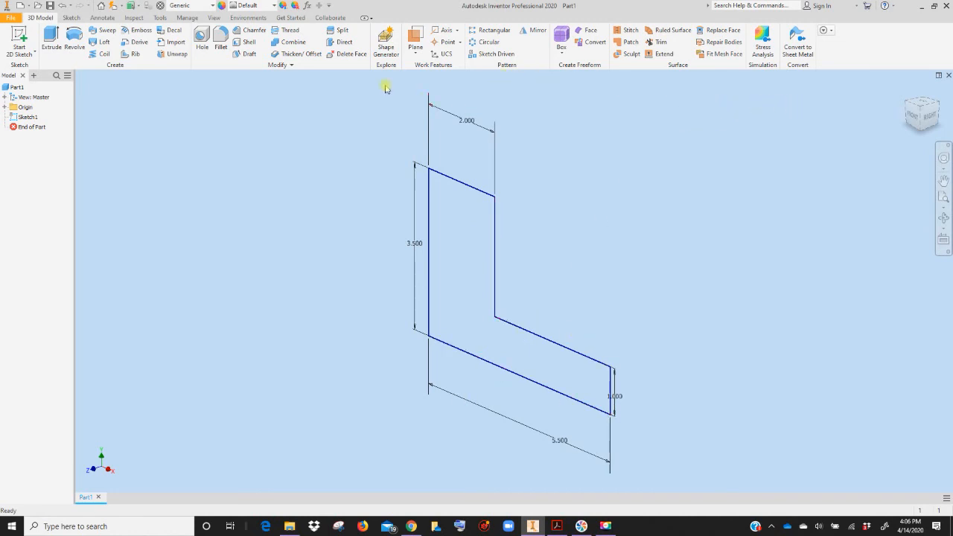
Extrude the L-shaped profile 2 in
left_click(50, 41)
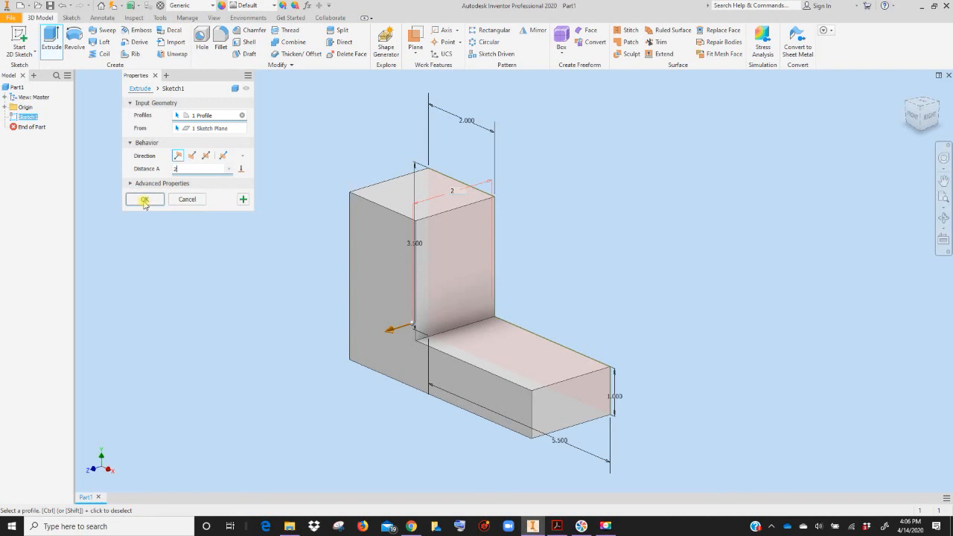
left_click(143, 199)
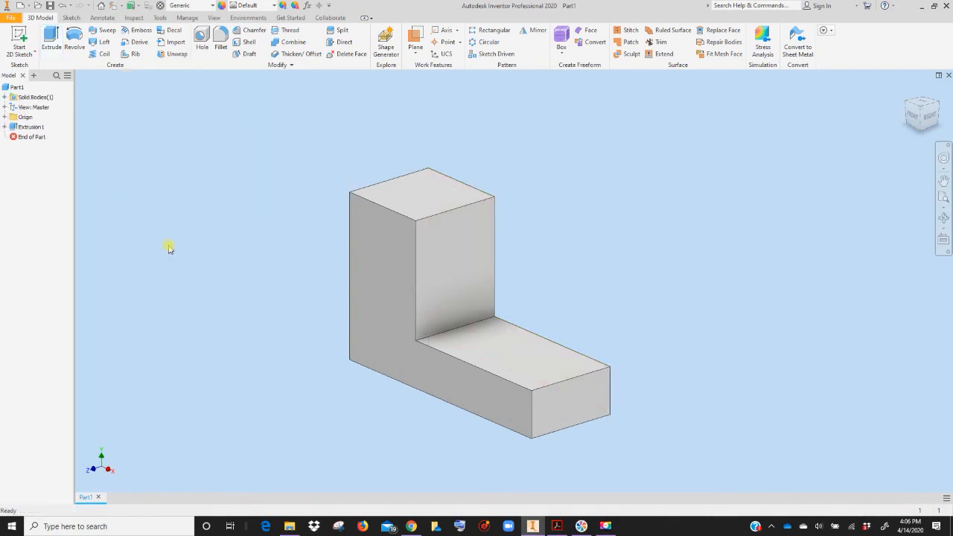
Start a sketch on the L-shaped front face and draw a circle in the upper half of the upright
left_click(392, 270)
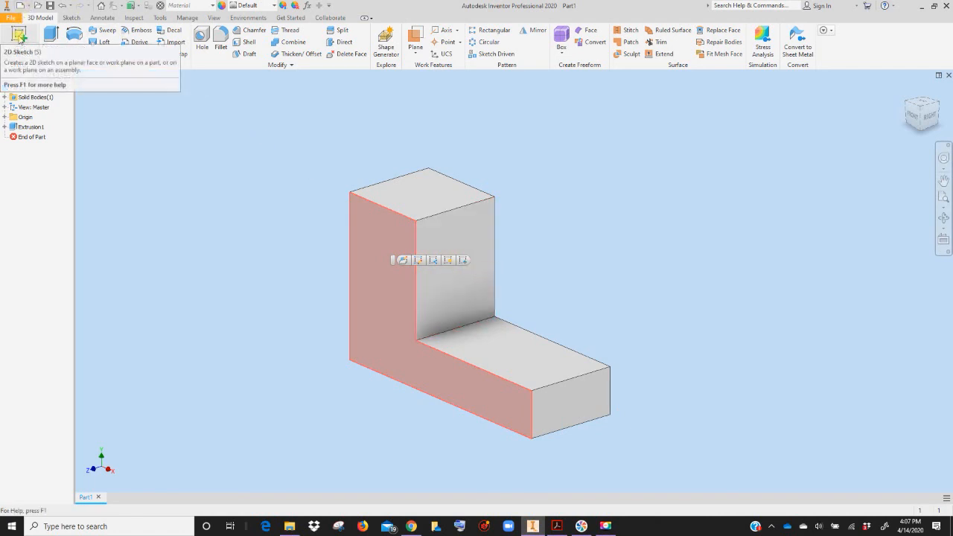
left_click(463, 261)
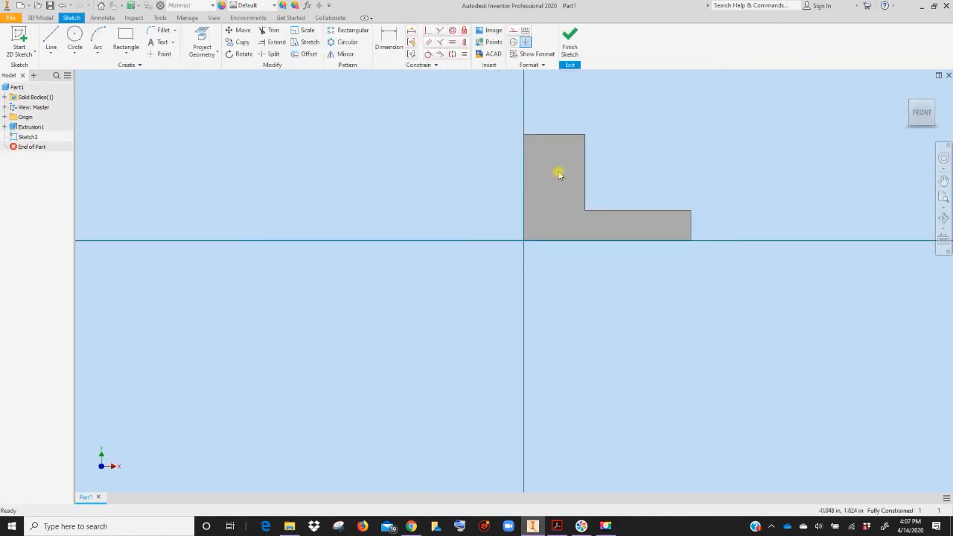
scroll(563, 169, "down", 5)
mouse_move(564, 159)
middle_mouse_down()
mouse_move(521, 192)
mouse_move(367, 236)
mouse_move(357, 213)
middle_mouse_up()
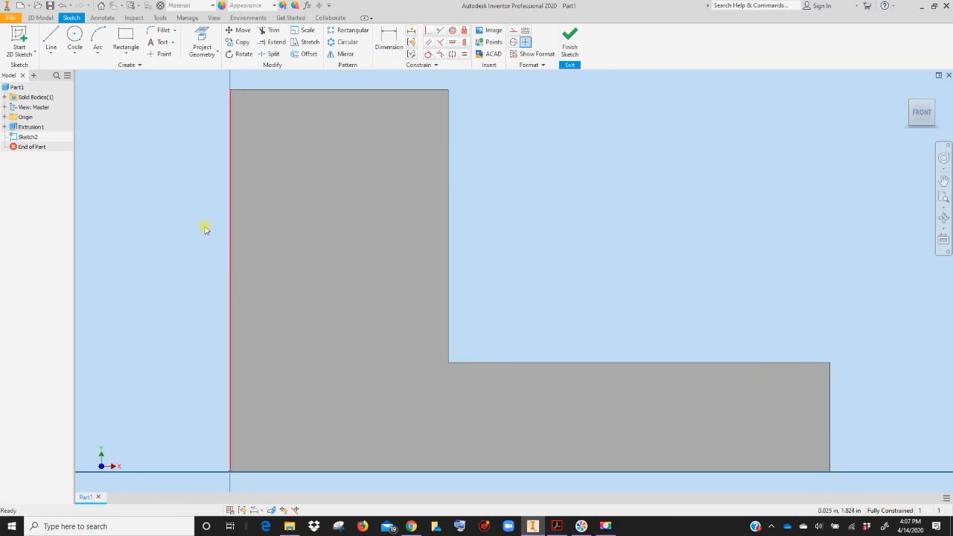
left_click(74, 37)
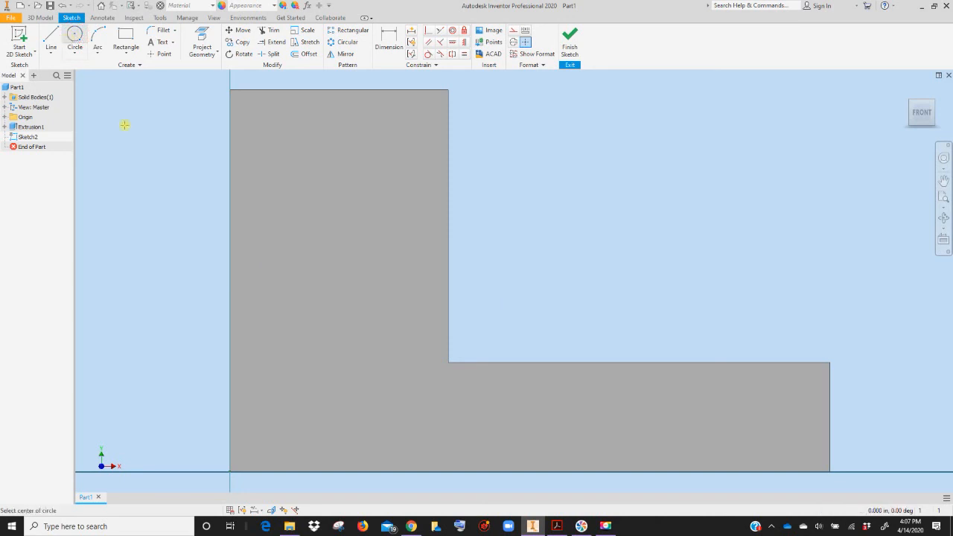
left_click(337, 206)
left_click(382, 245)
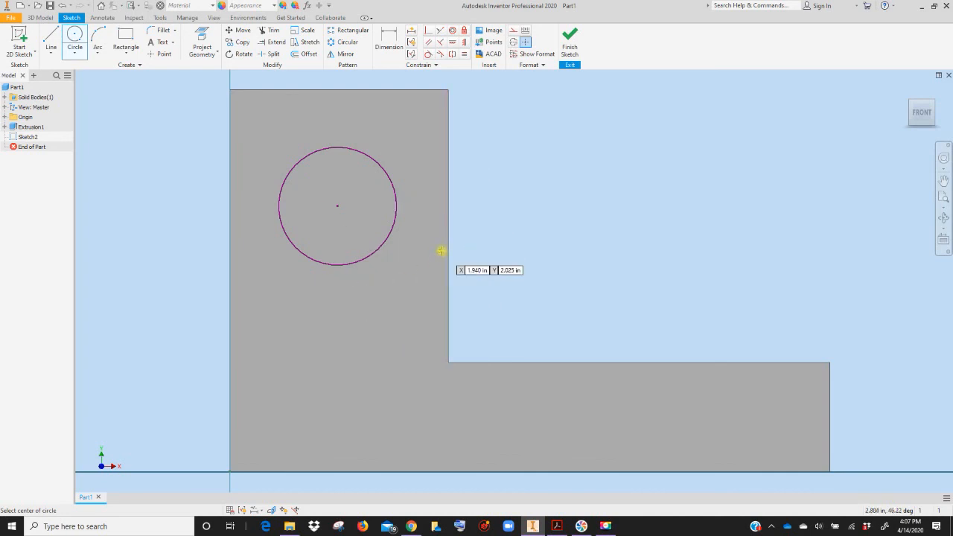
Dimension the circle's centre 1 in horizontally from the upright's outer vertical edge
left_click(395, 46)
left_click(337, 209)
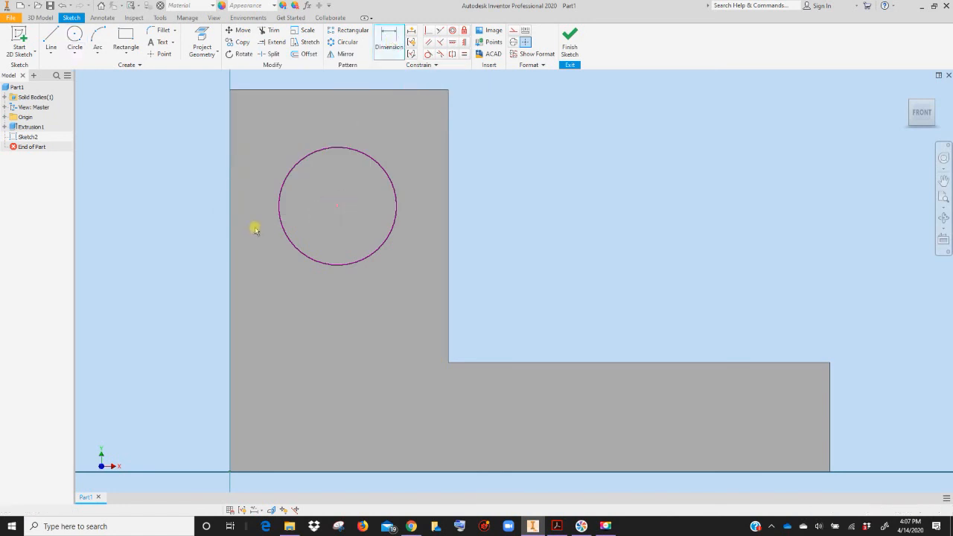
left_click(230, 220)
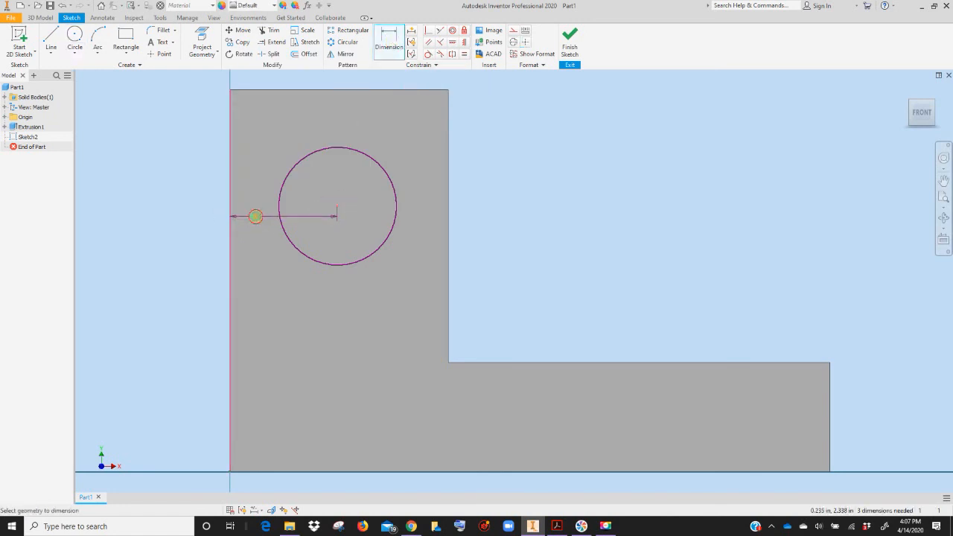
left_click(253, 216)
type("1")
key("Return")
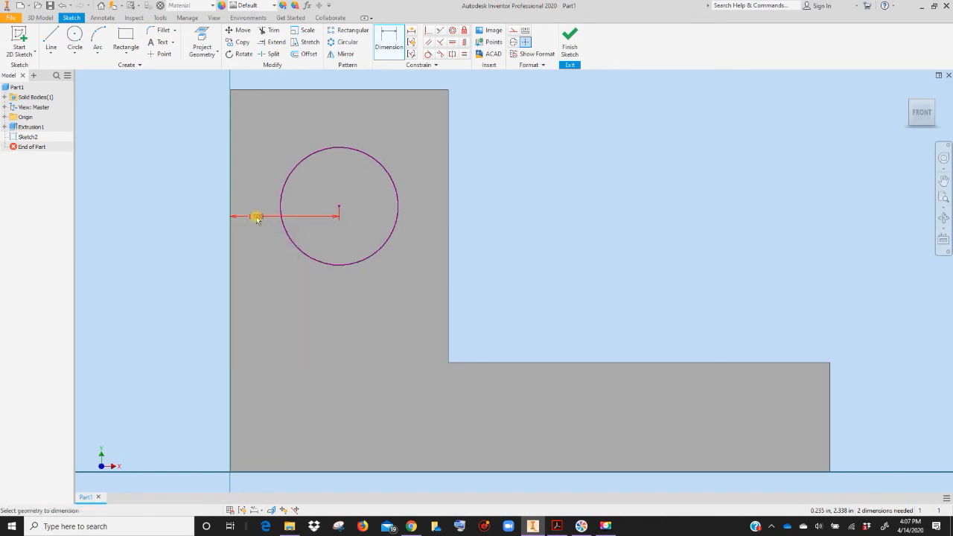
Dimension the circle's centre 1 in below the upright's top edge
left_click(332, 90)
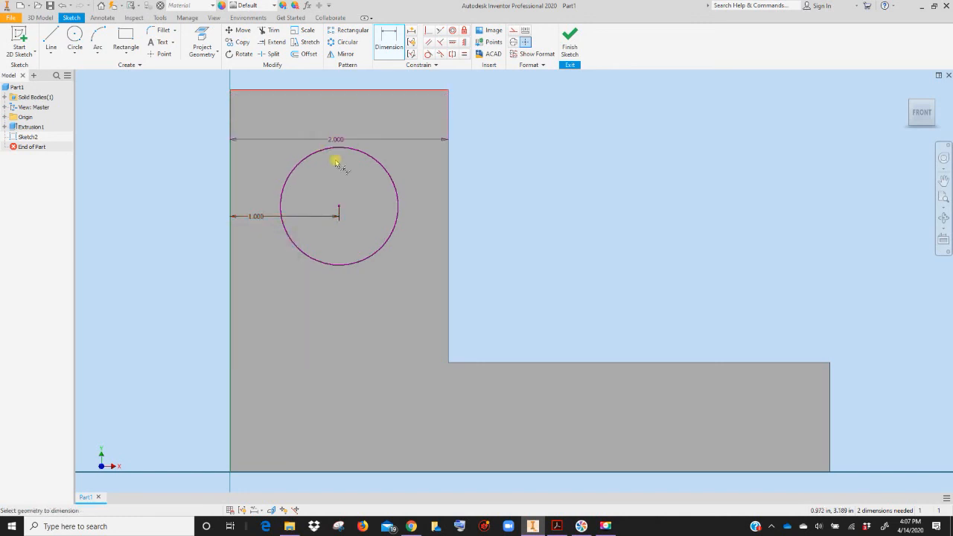
left_click(338, 206)
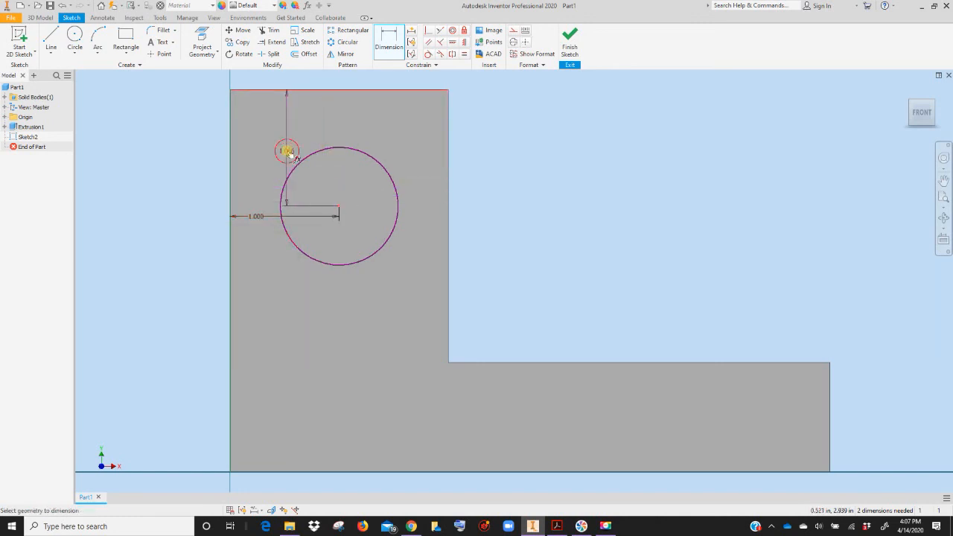
left_click(288, 151)
type("1")
key("Return")
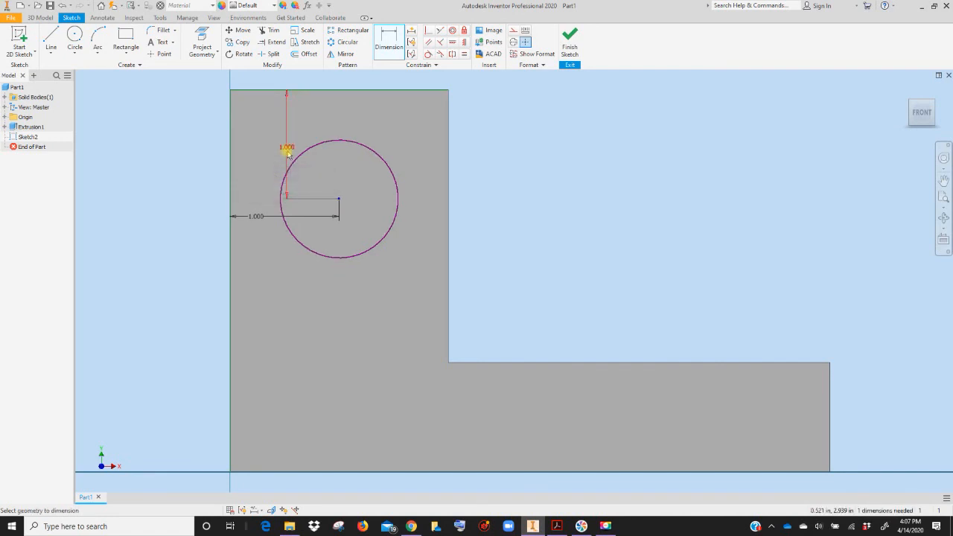
Set the circle's diameter to 1 in and finish the sketch
left_click(374, 153)
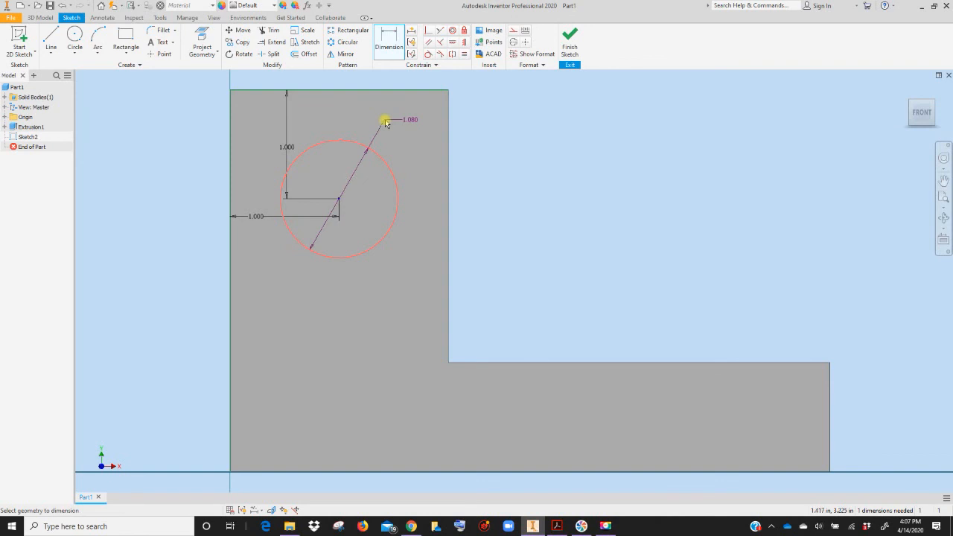
left_click(385, 122)
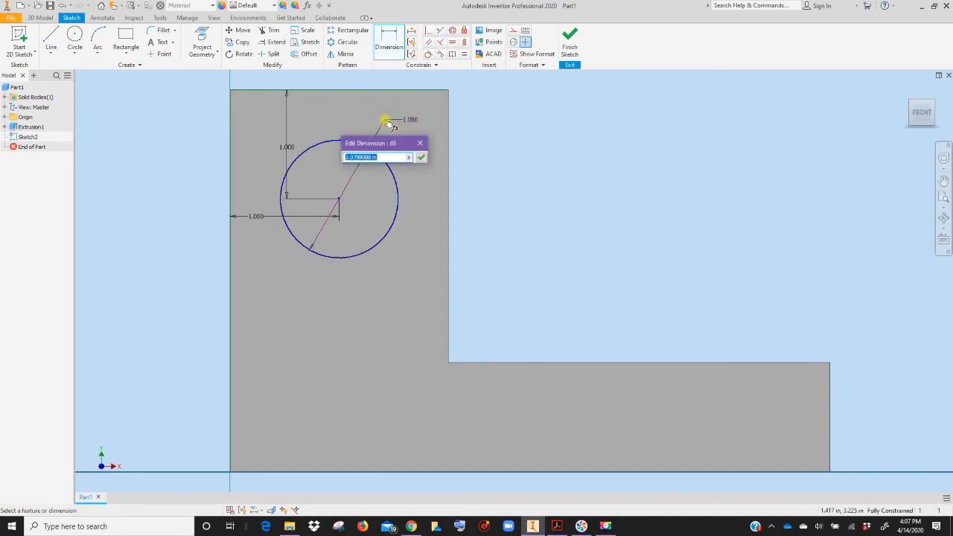
type("1")
key("Return")
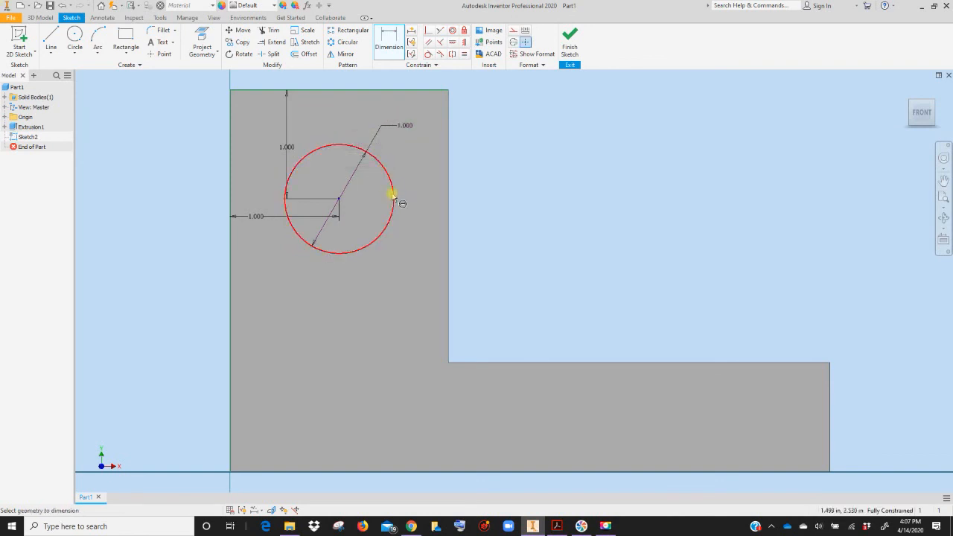
left_click(570, 49)
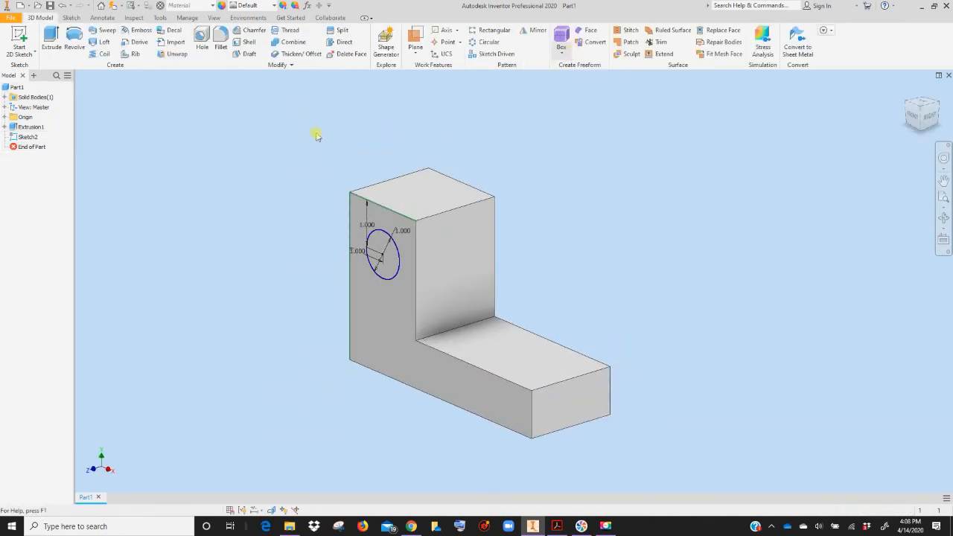
Extrude the circle as a Through All cut to make the hole through the upright
left_click(50, 35)
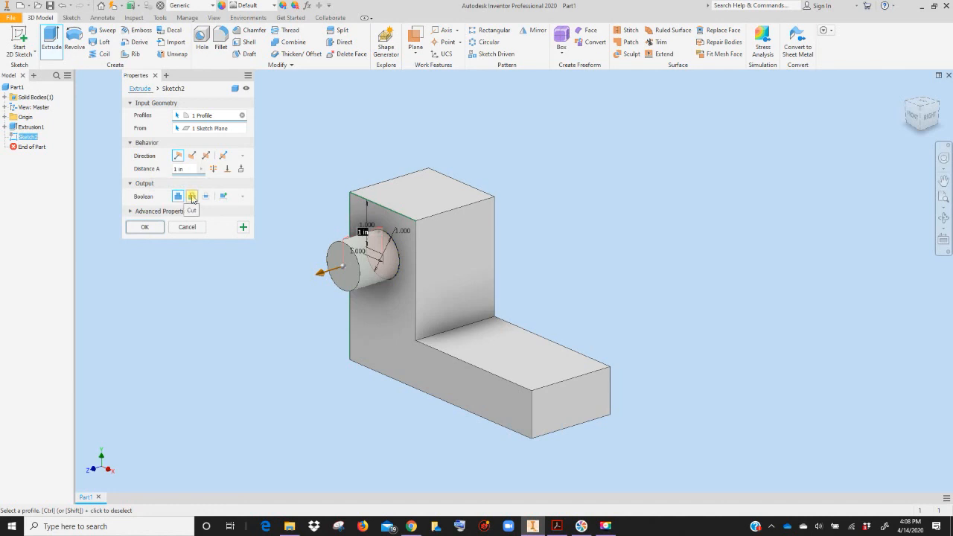
left_click(192, 197)
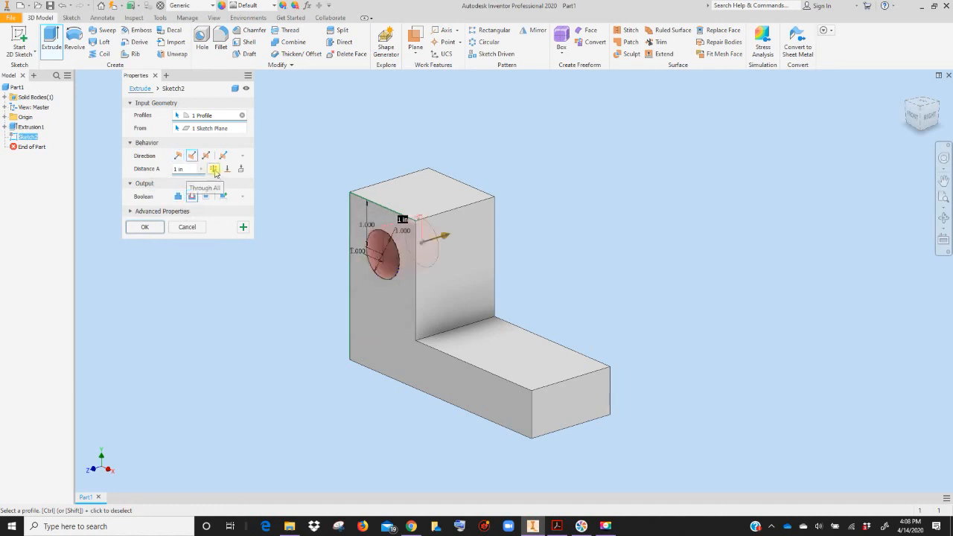
left_click(214, 170)
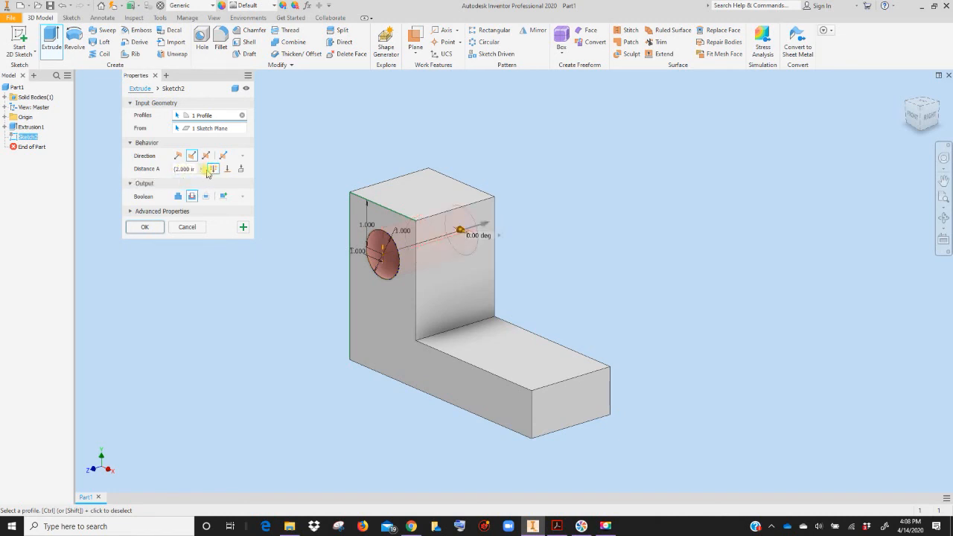
left_click(146, 226)
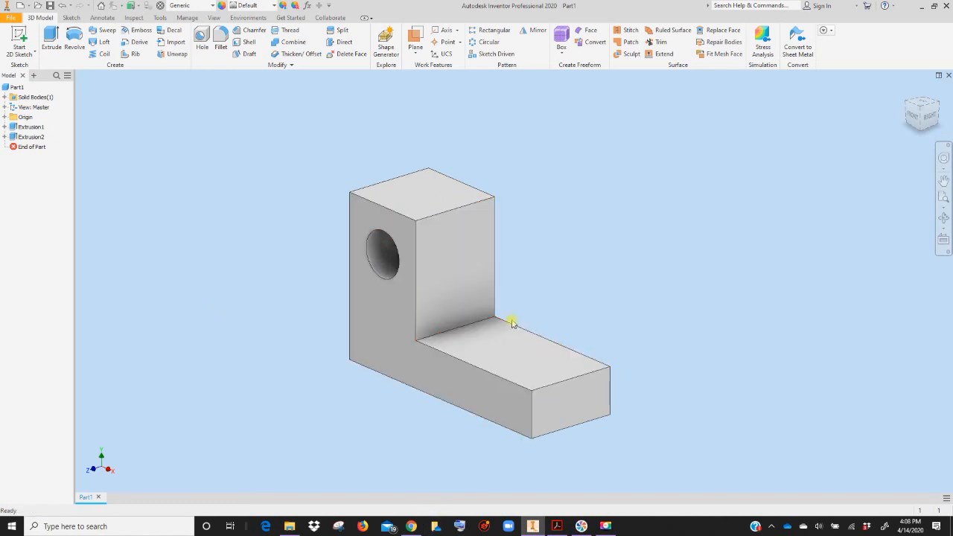
Start a sketch on the base's upper face and rotate the top view so the part's length runs horizontally
left_click(524, 359)
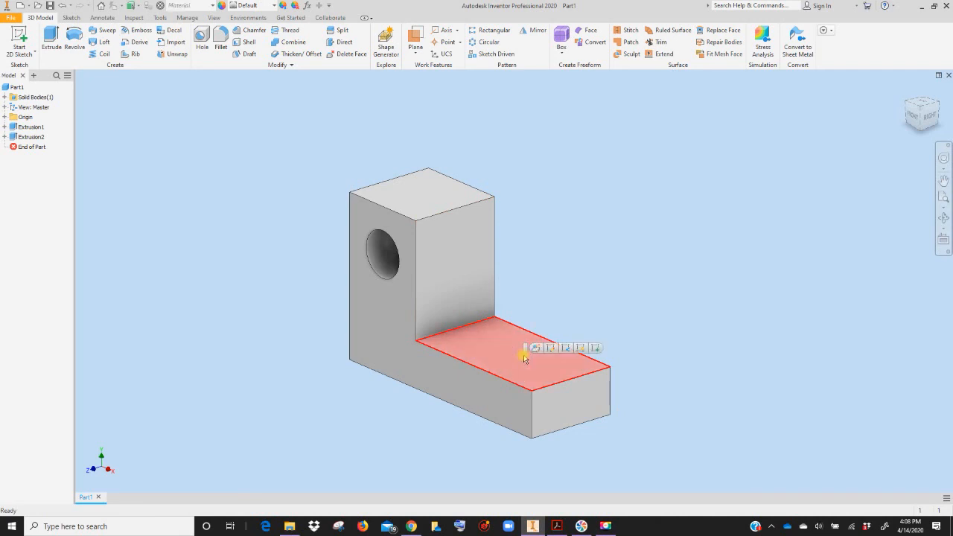
left_click(597, 349)
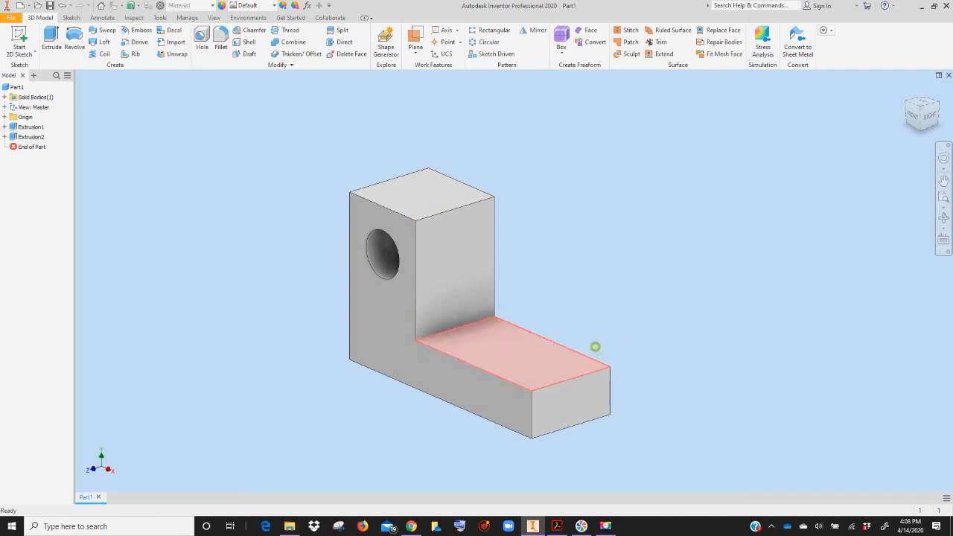
middle_click_drag(561, 365, 591, 231)
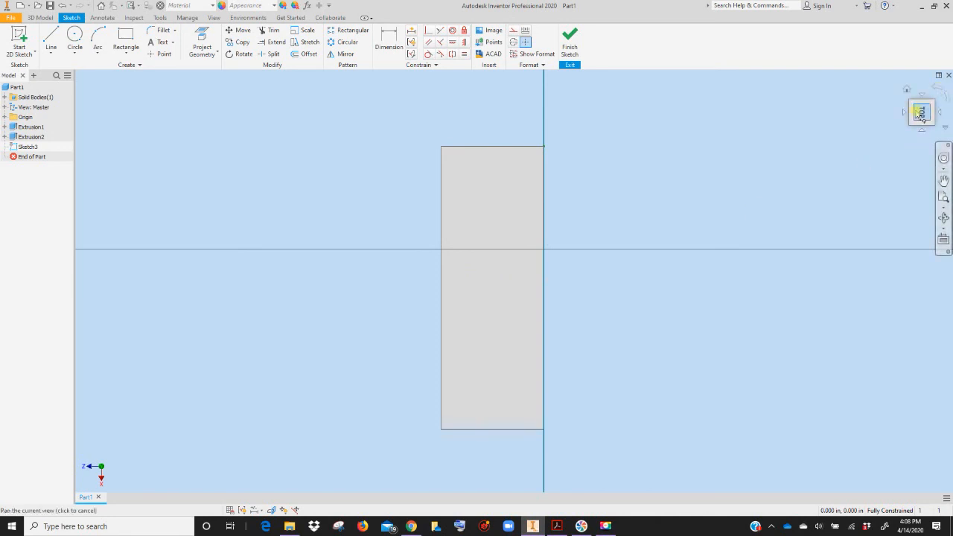
left_click(938, 88)
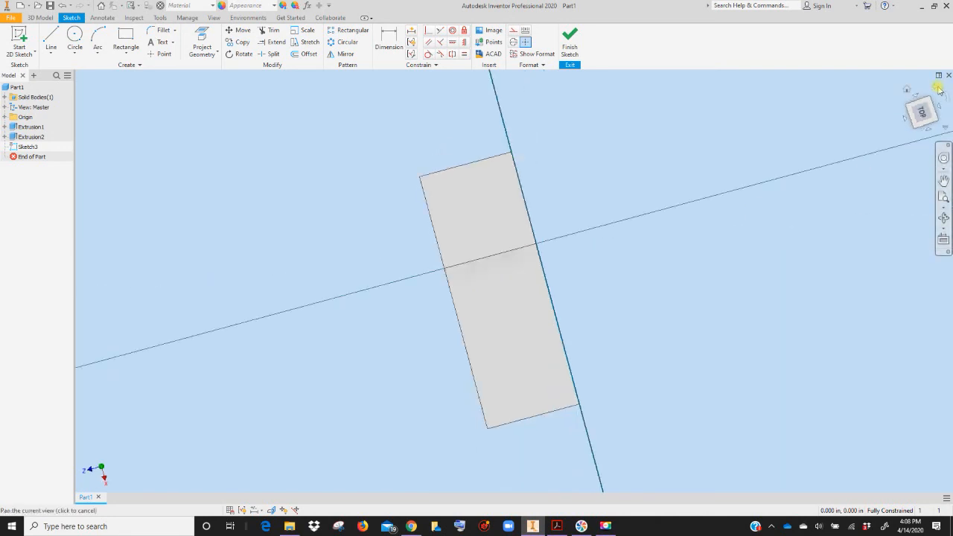
scroll(580, 277, "up", 6)
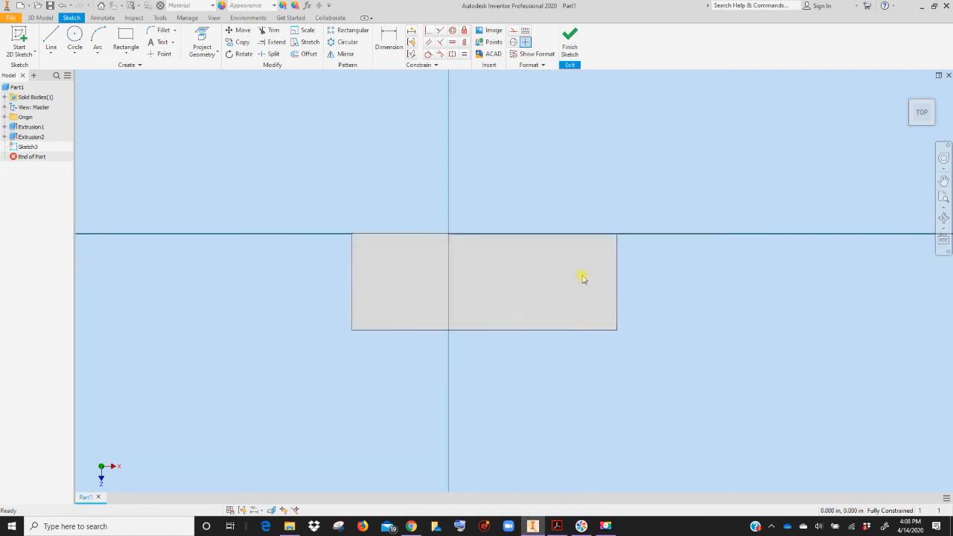
scroll(569, 270, "down", 2)
middle_click_drag(559, 265, 660, 272)
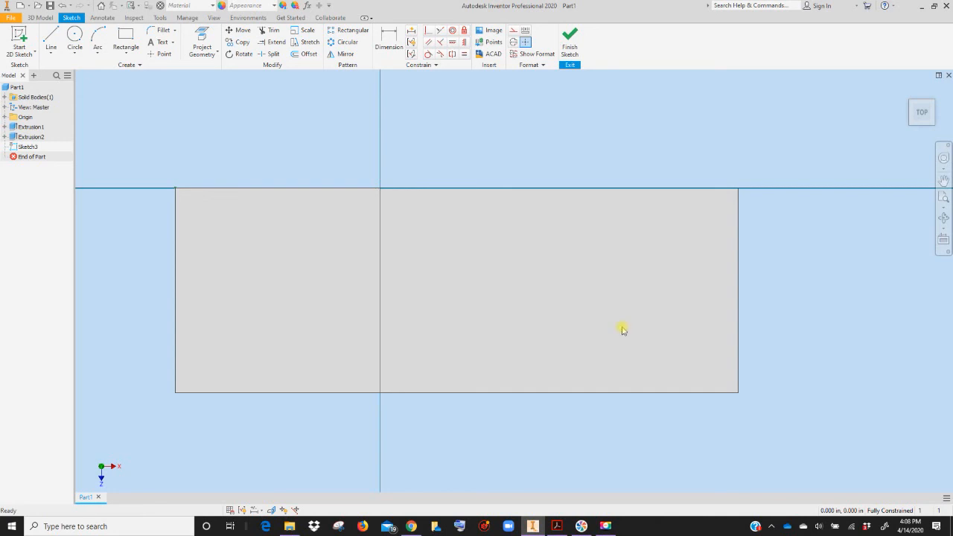
Draw two similar-sized circles on the base face, side by side with their centres aligned horizontally
left_click(73, 38)
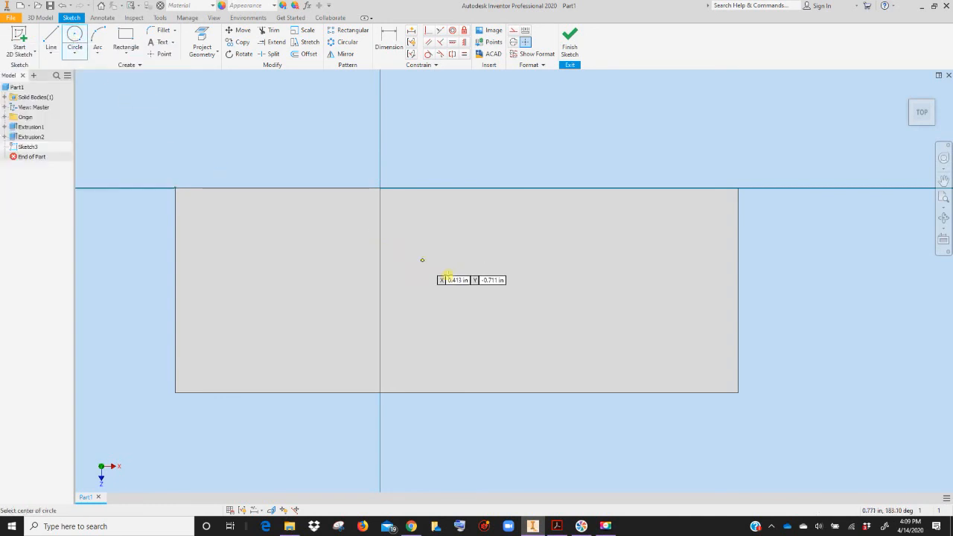
left_click(463, 284)
left_click(504, 300)
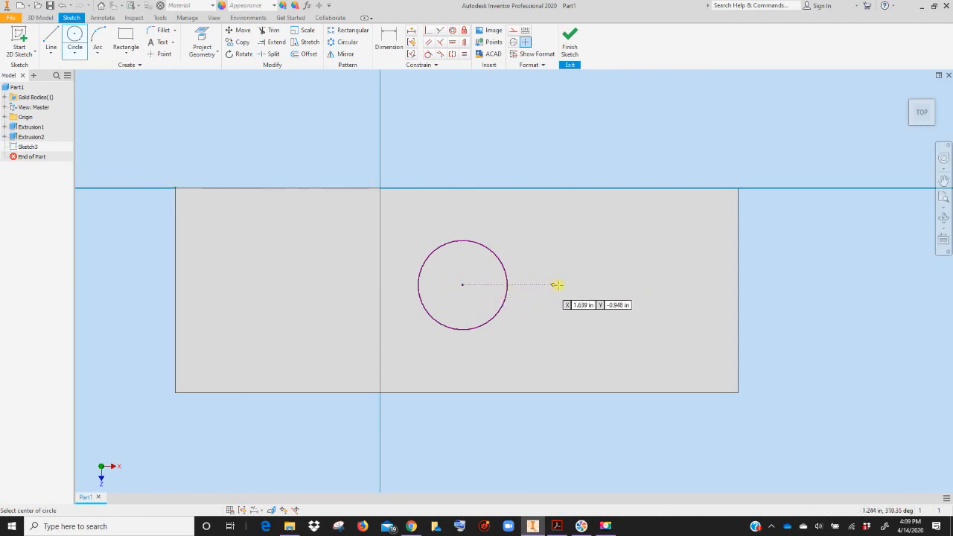
left_click(635, 284)
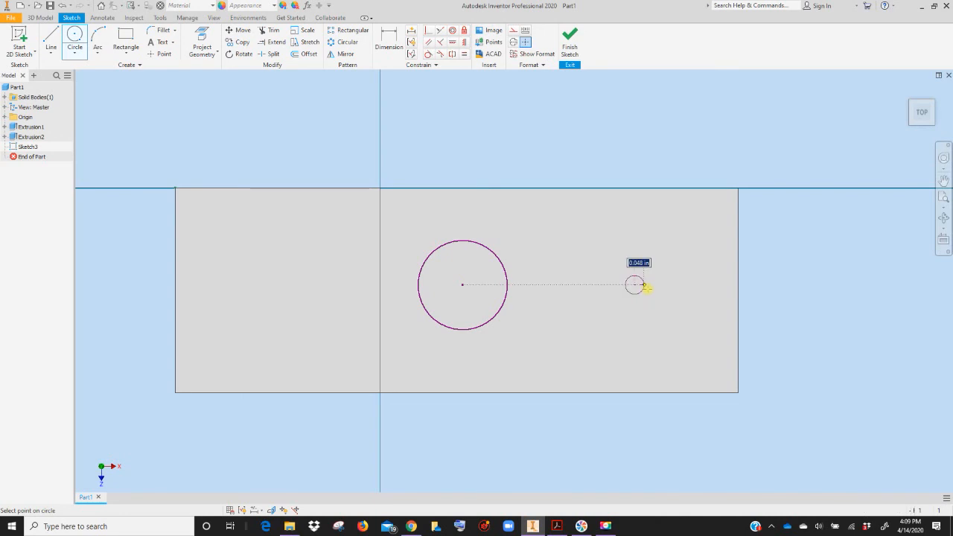
left_click(672, 304)
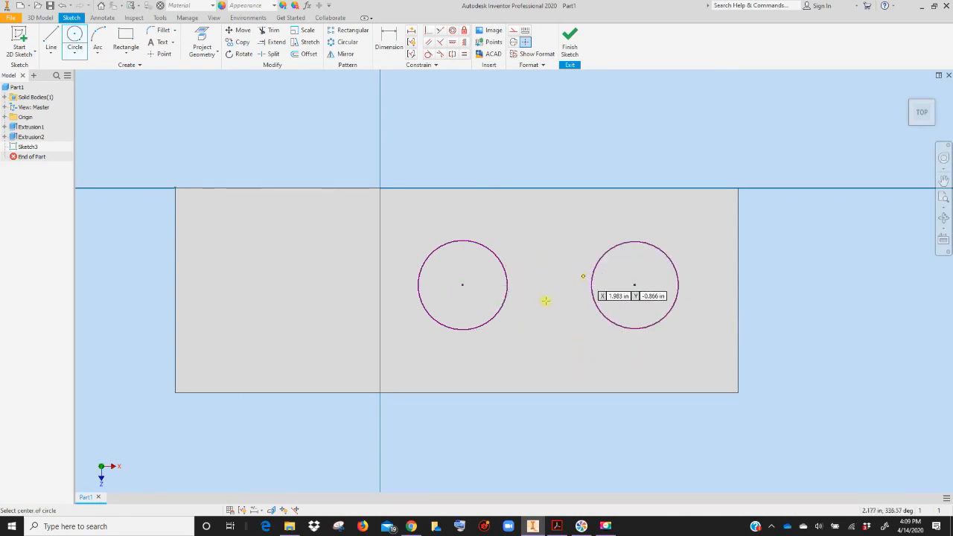
Join the two circles with a horizontal line across their upper sides and another across their lower sides
left_click(51, 41)
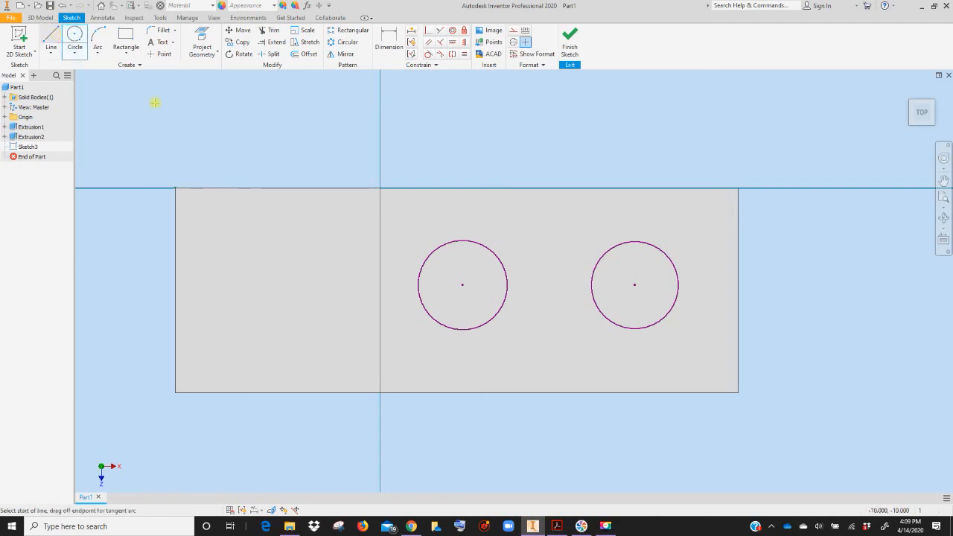
left_click(472, 241)
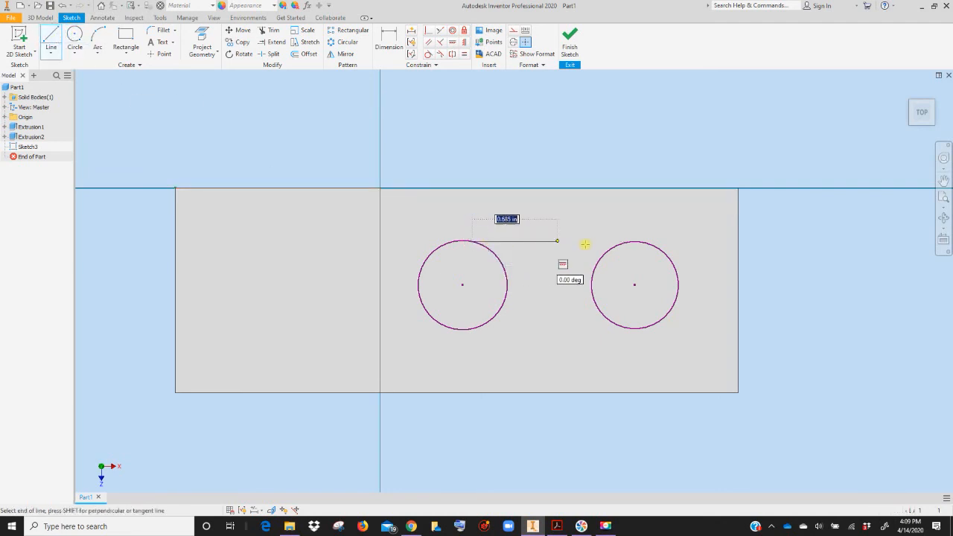
double_click(632, 243)
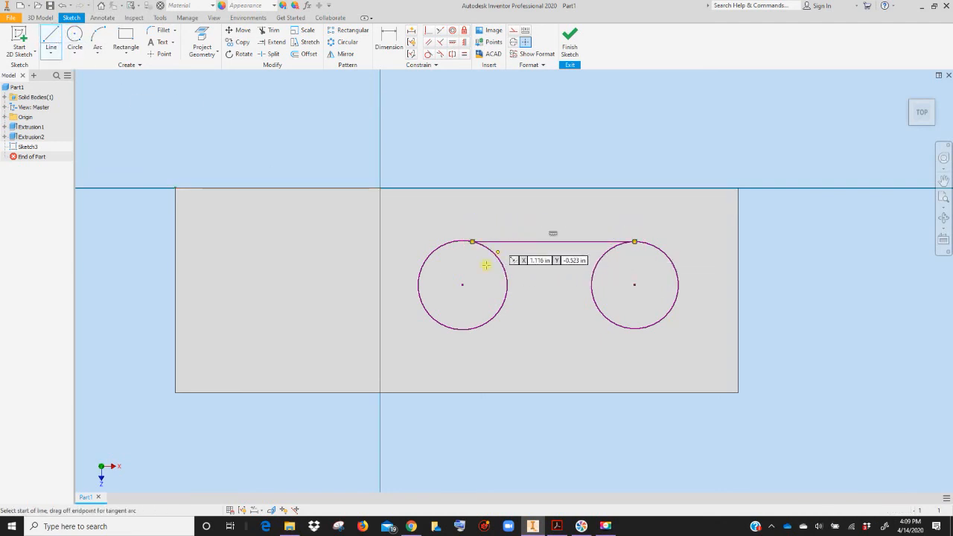
left_click(472, 328)
double_click(634, 328)
right_click(544, 251)
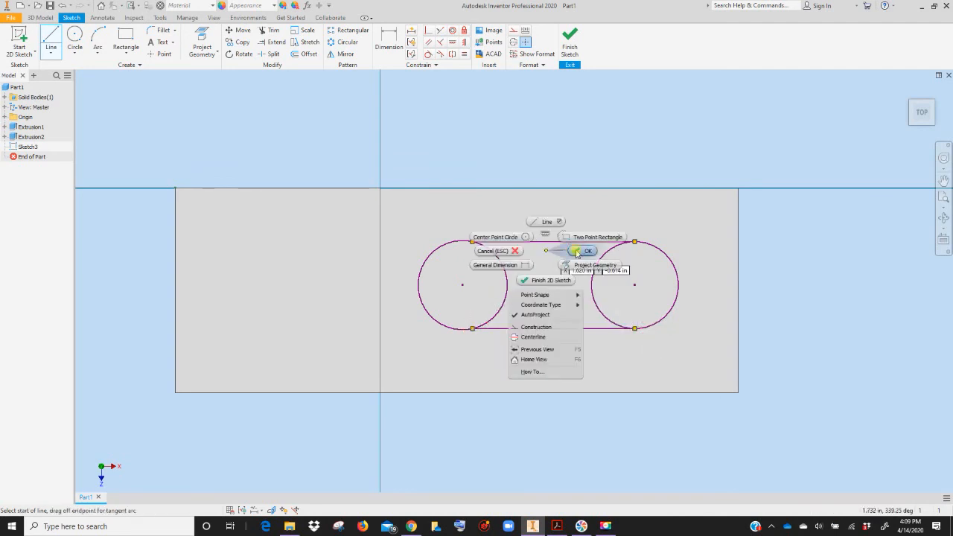
left_click(546, 221)
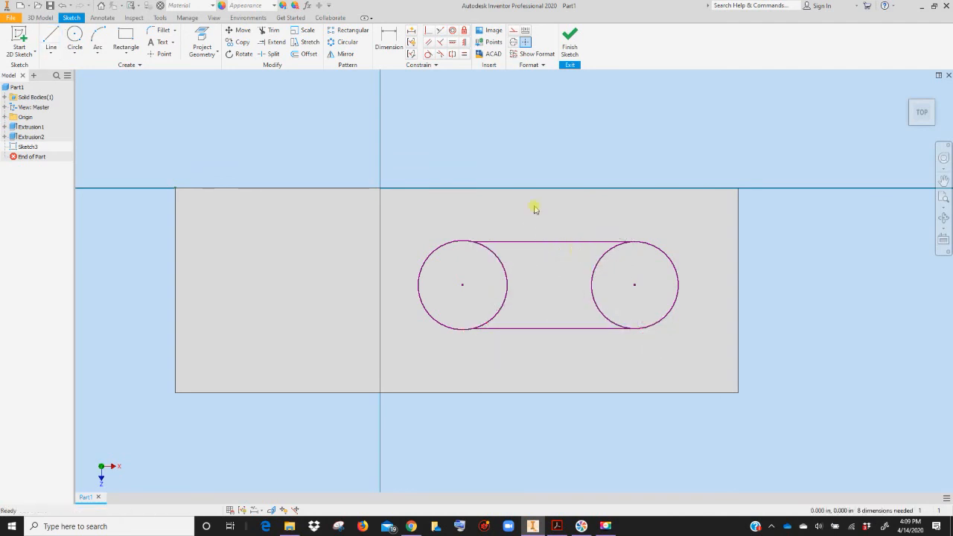
Trim the inner arcs and overlapping portions of both circles to leave a slot outline
left_click(272, 32)
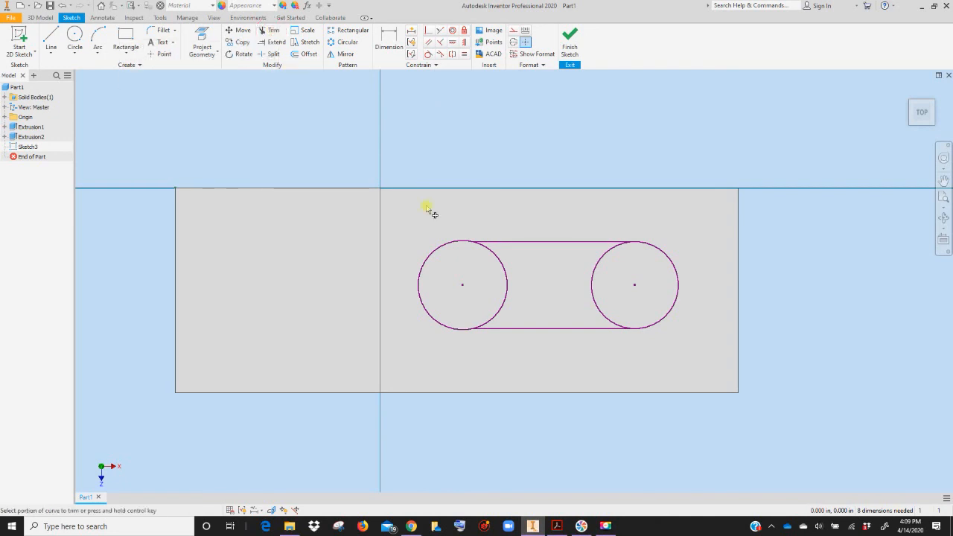
left_click(505, 266)
left_click(596, 280)
left_click(457, 246)
right_click(539, 282)
left_click(577, 280)
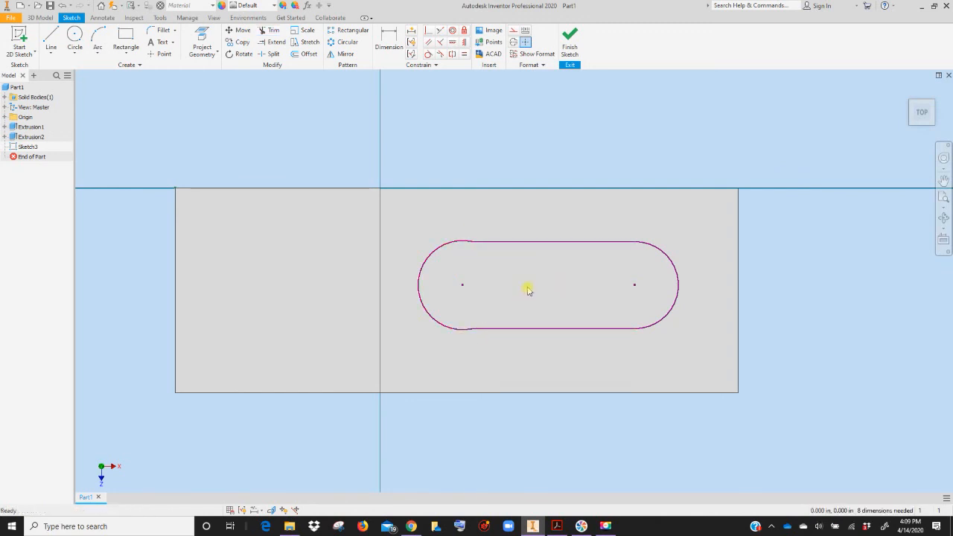
Apply tangent constraints between both end arcs and the two straight lines at all four slot joints
left_click(428, 55)
left_click(465, 242)
left_click(485, 245)
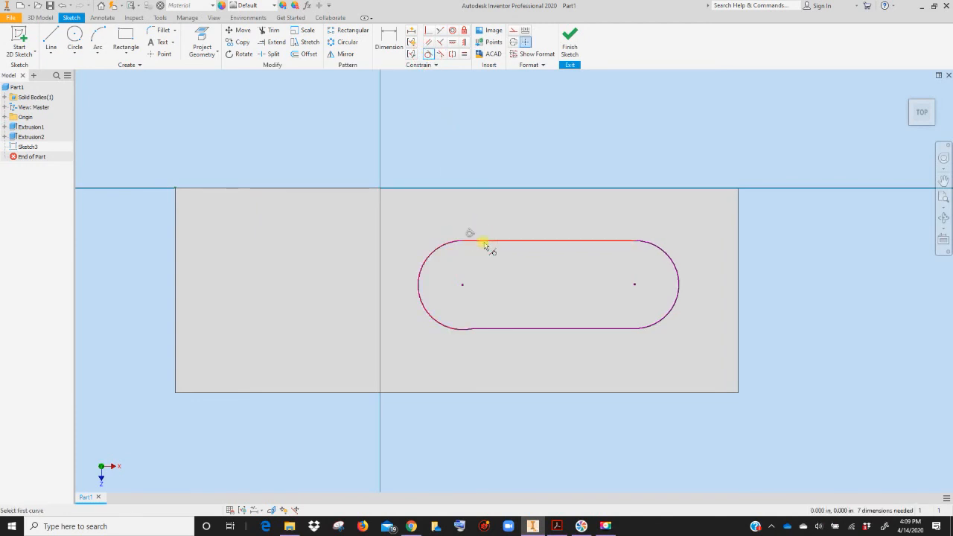
left_click(465, 327)
left_click(487, 329)
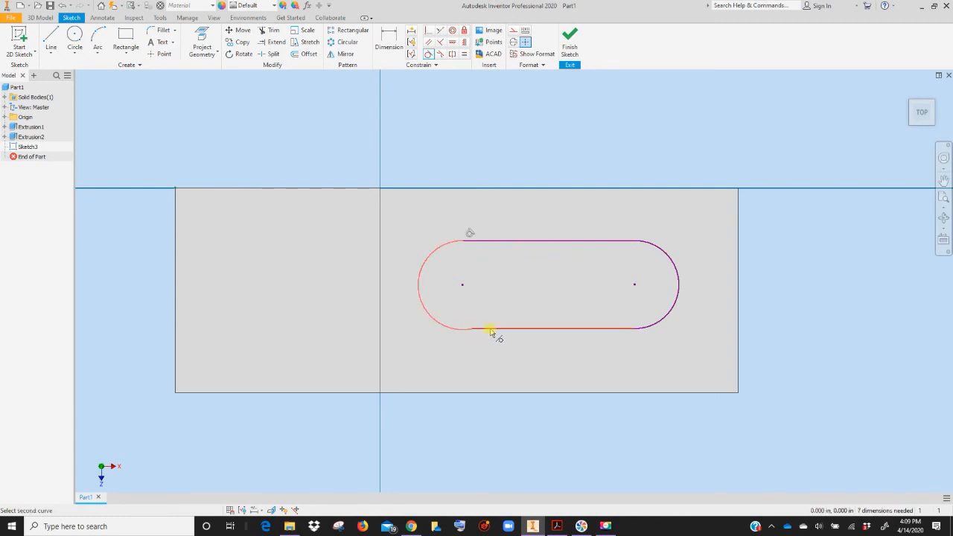
left_click(637, 331)
left_click(649, 326)
left_click(653, 244)
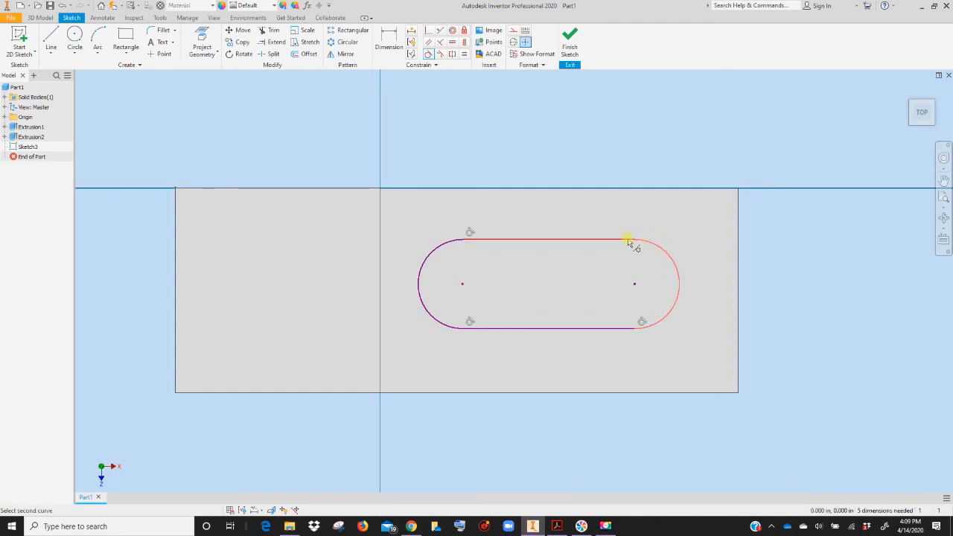
left_click(624, 240)
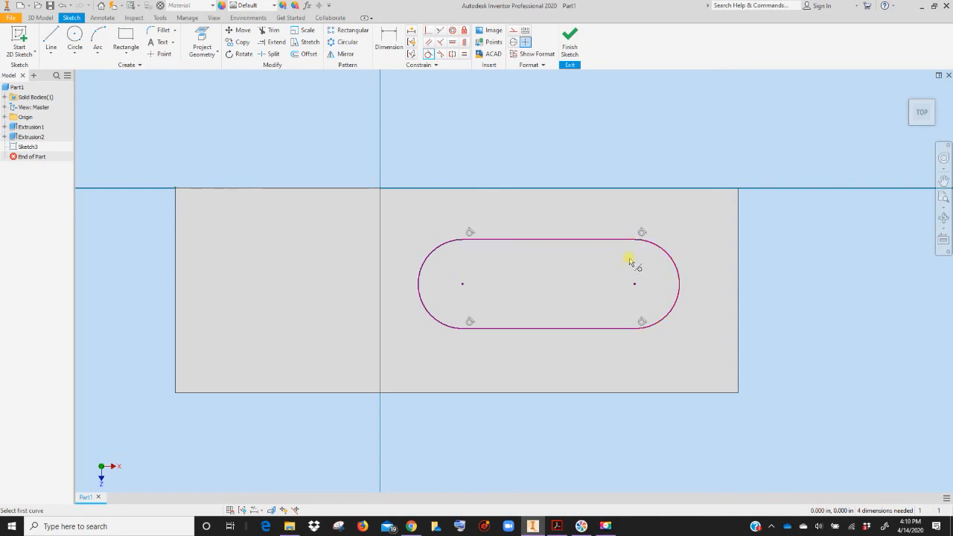
Dimension the slot arc centre nearest the upright 1 in horizontally from the edge where the base meets the upright
left_click(388, 39)
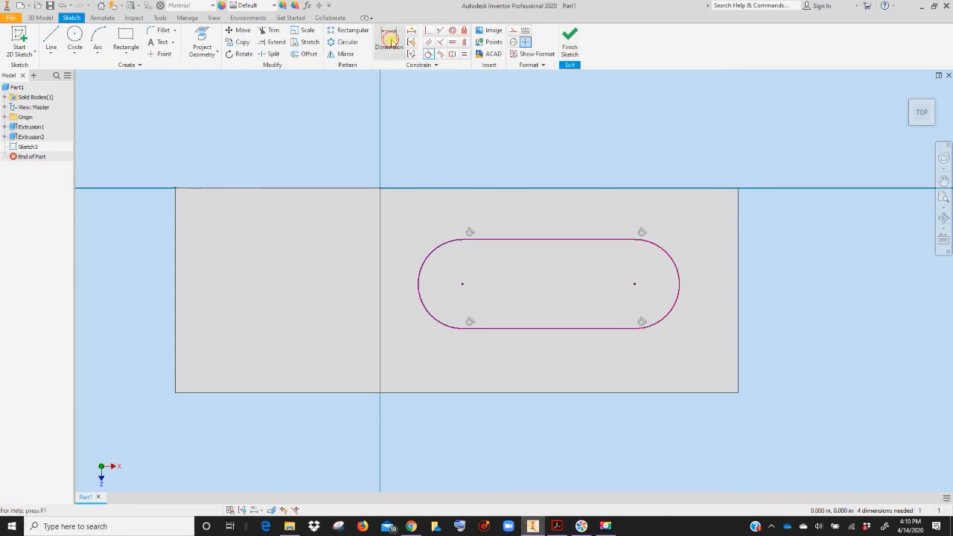
left_click(461, 284)
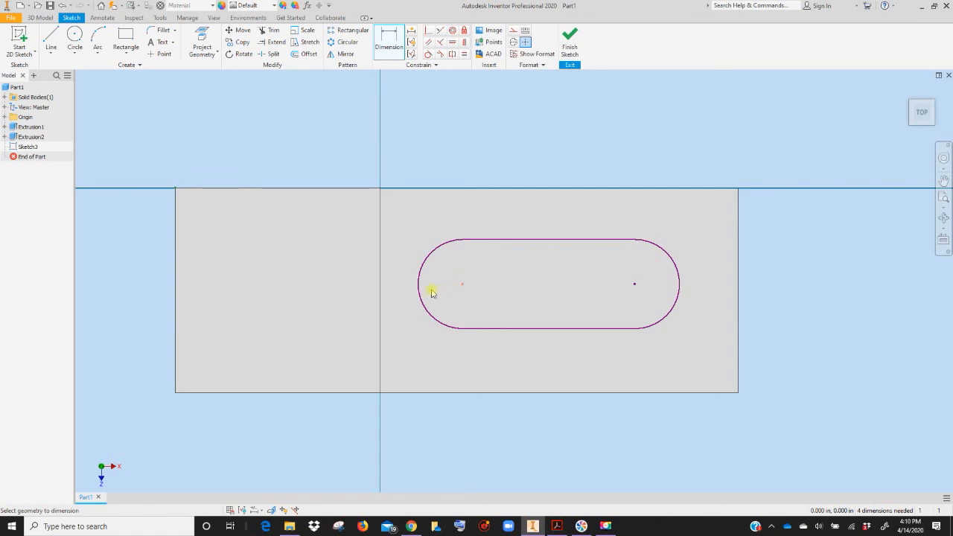
left_click(386, 284)
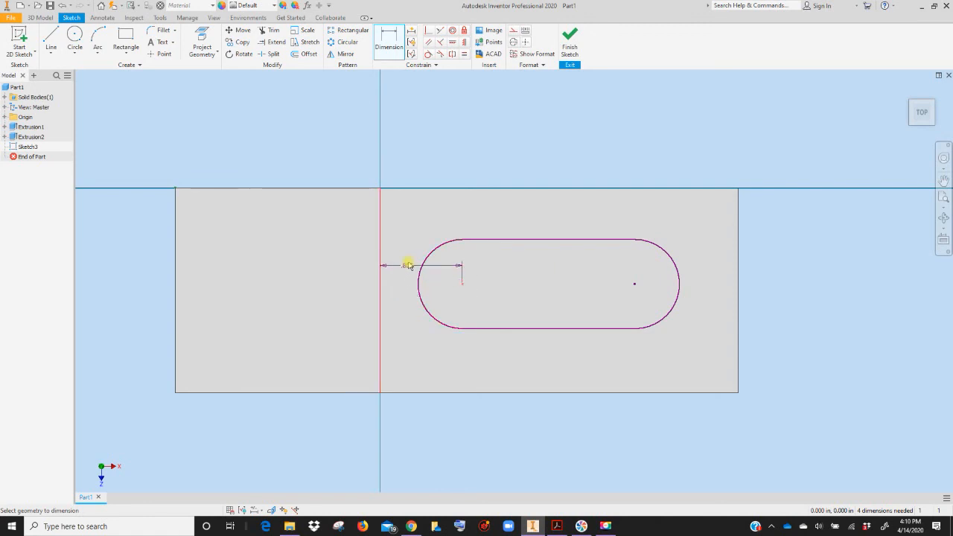
left_click(416, 260)
type("10")
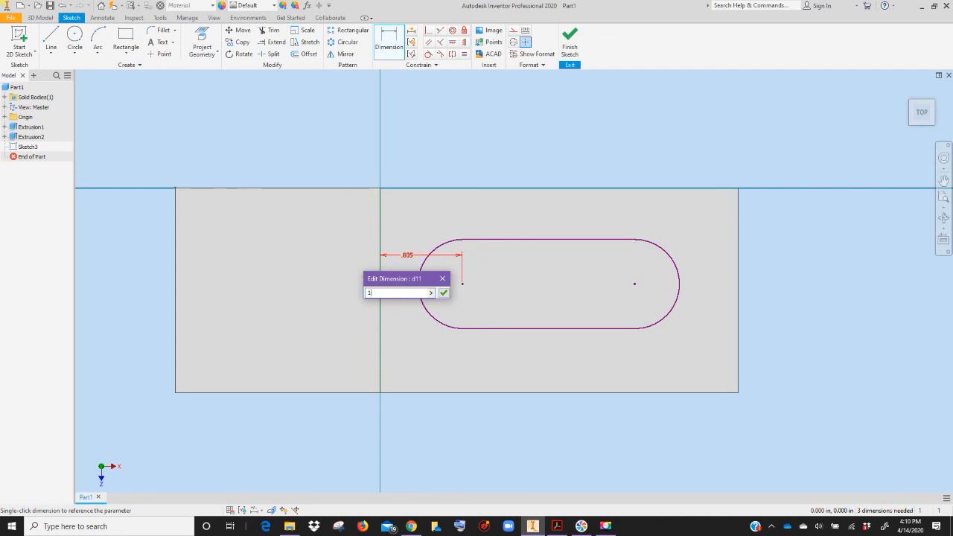
key("Return")
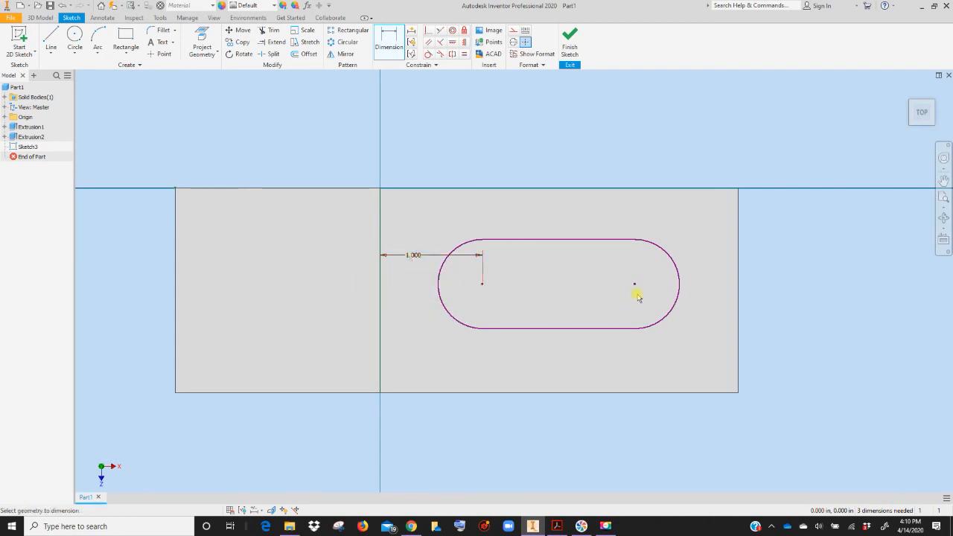
Dimension the outer slot arc centre 1 in horizontally from the base's free end edge
left_click(634, 284)
left_click(739, 293)
left_click(715, 254)
type("1")
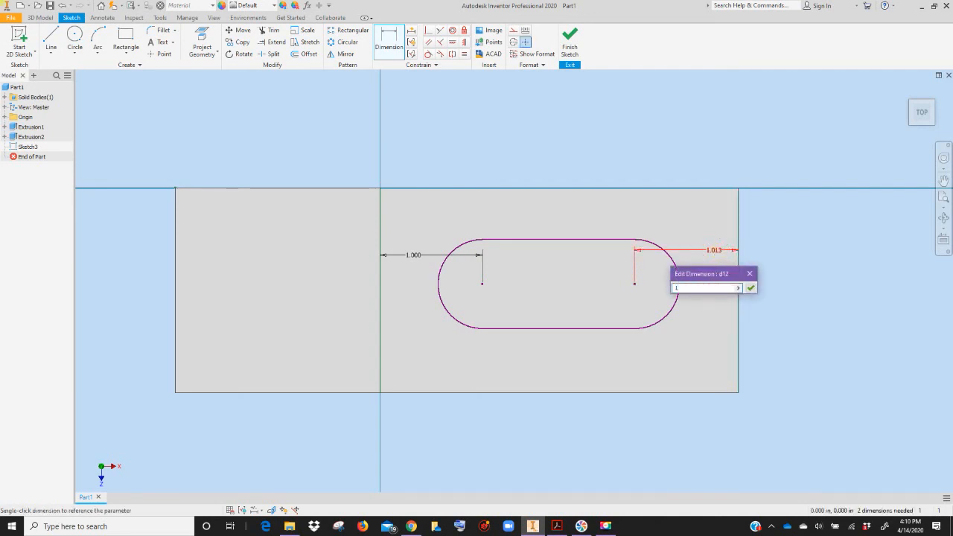
key("Return")
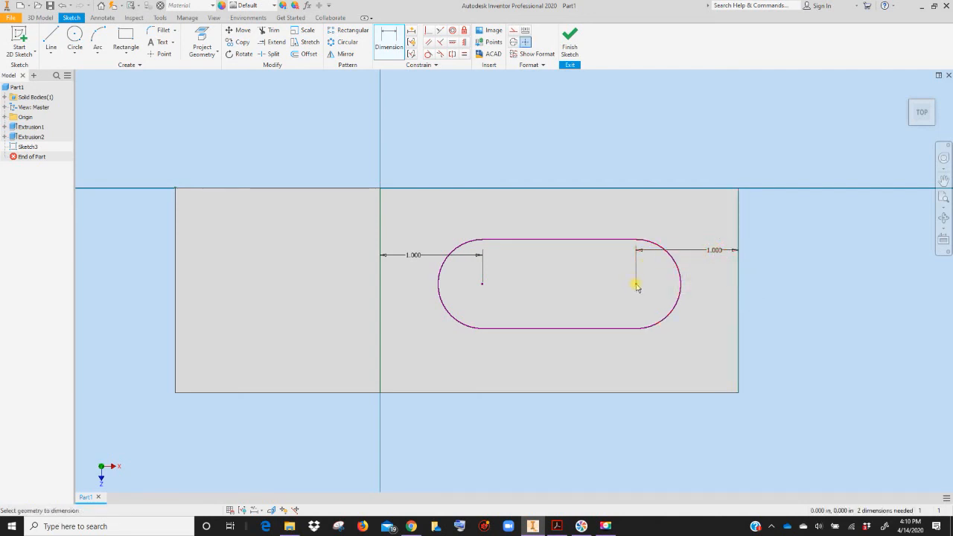
Dimension the outer slot arc centre 1 in vertically from the base's front long edge
left_click(638, 392)
left_click(621, 371)
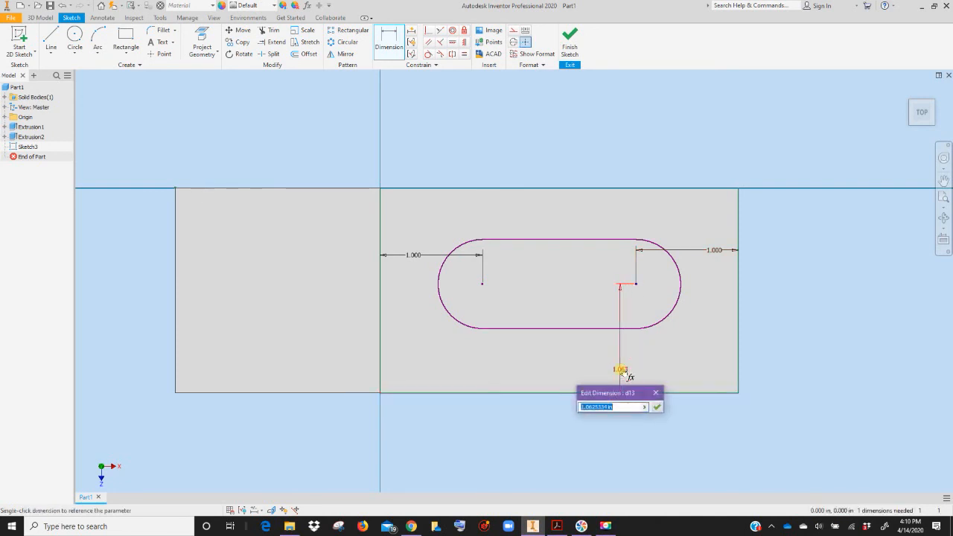
type("1")
key("Return")
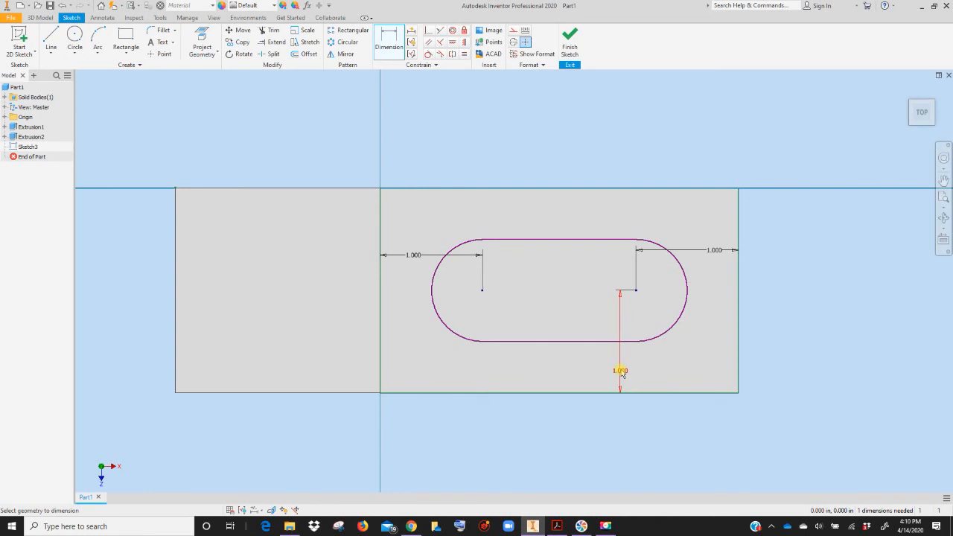
left_click(482, 292)
left_click(484, 392)
left_click(467, 366)
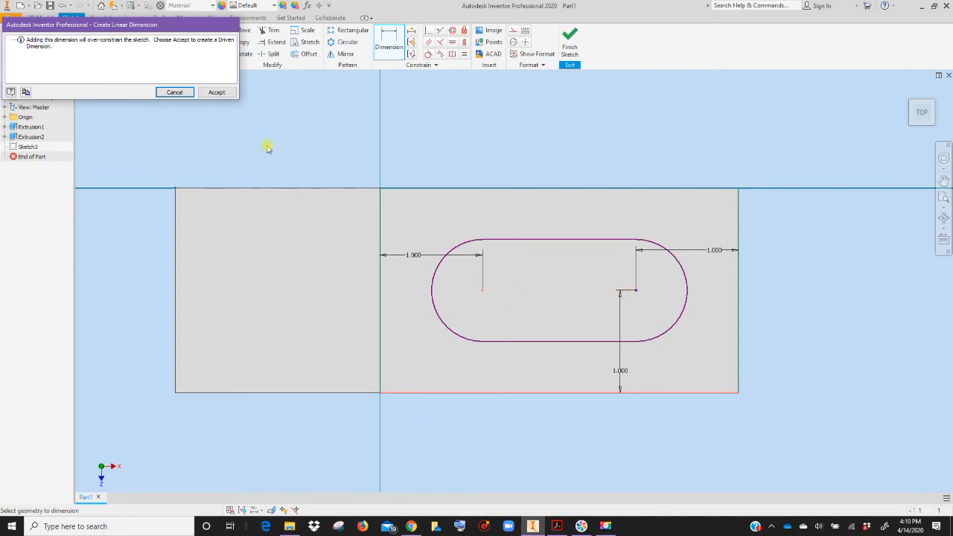
left_click(175, 92)
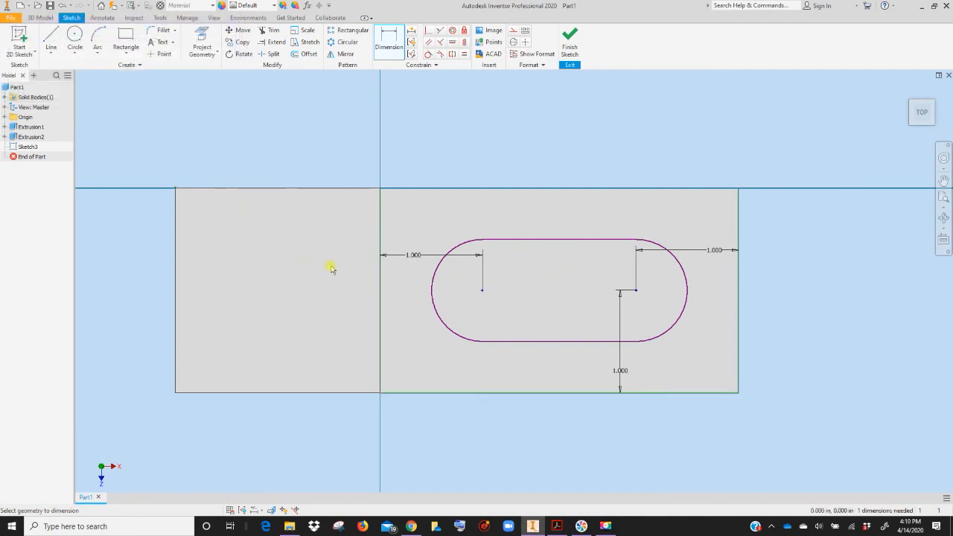
Dimension the slot's end arc nearest the upright with a radius of 0.5 in
left_click(390, 41)
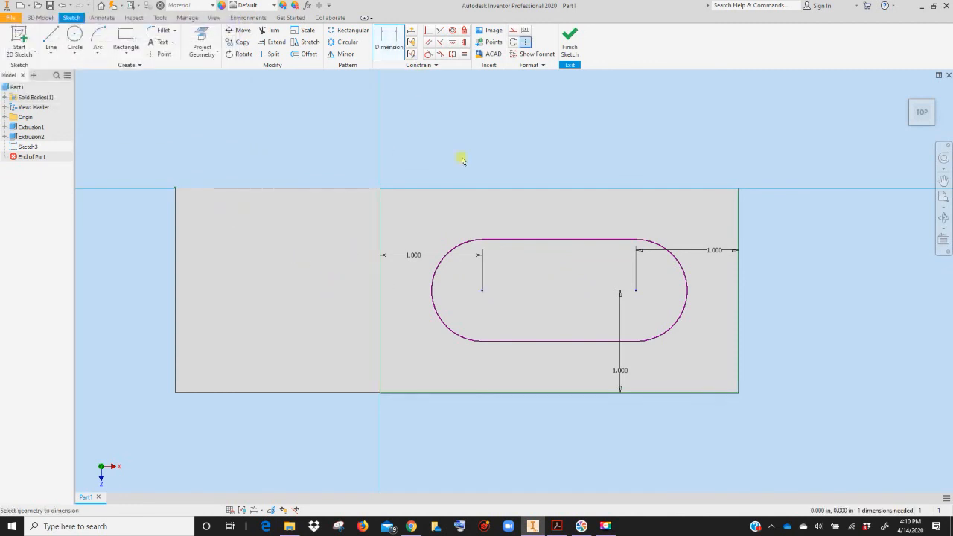
left_click(457, 248)
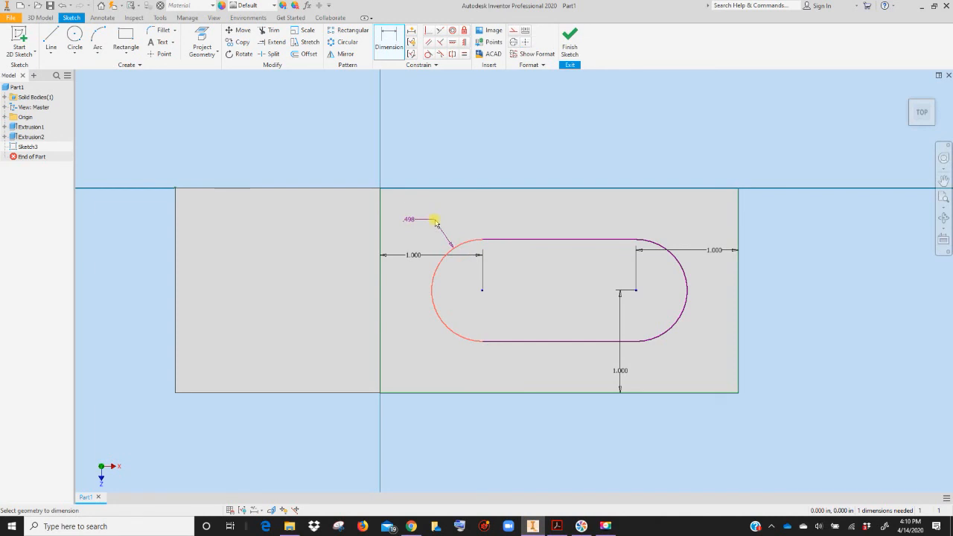
left_click(436, 222)
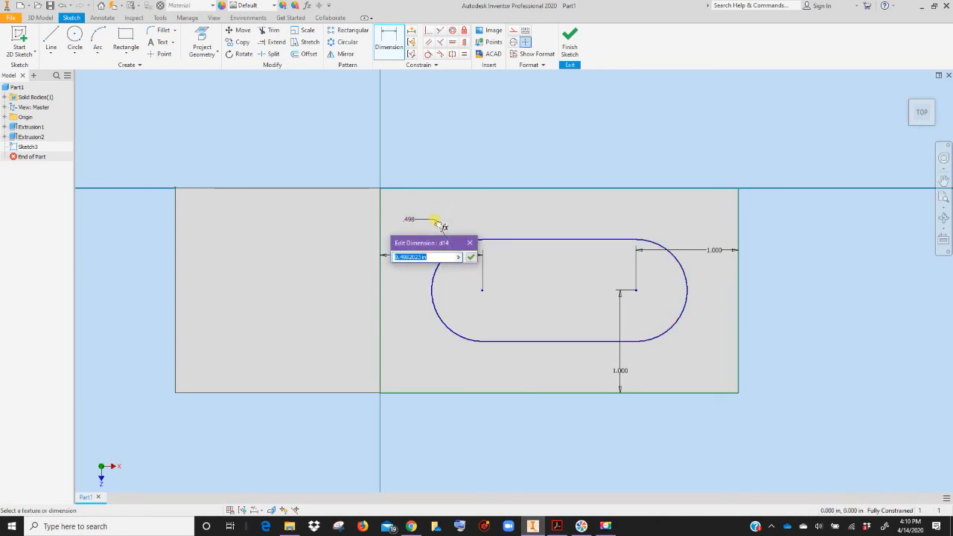
type(".5")
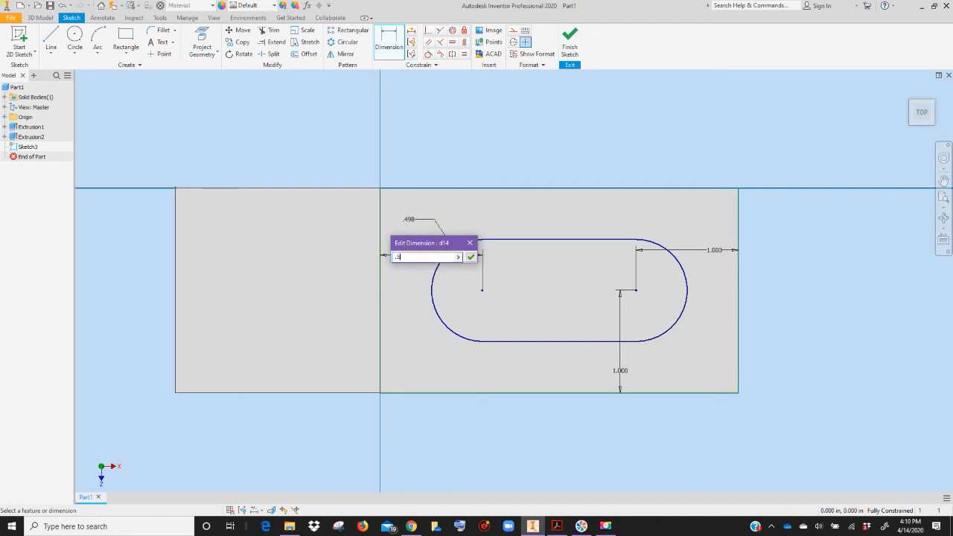
key("Return")
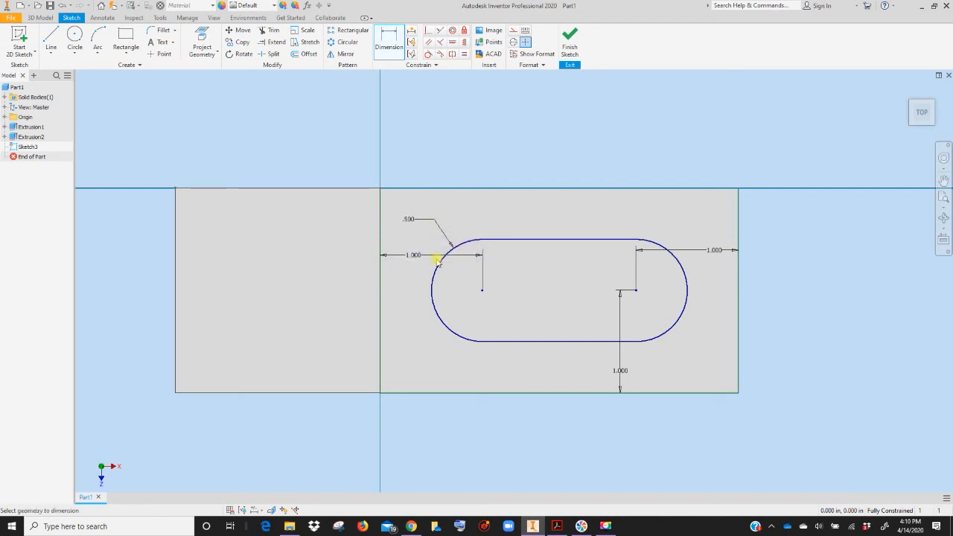
left_click(669, 329)
left_click(686, 347)
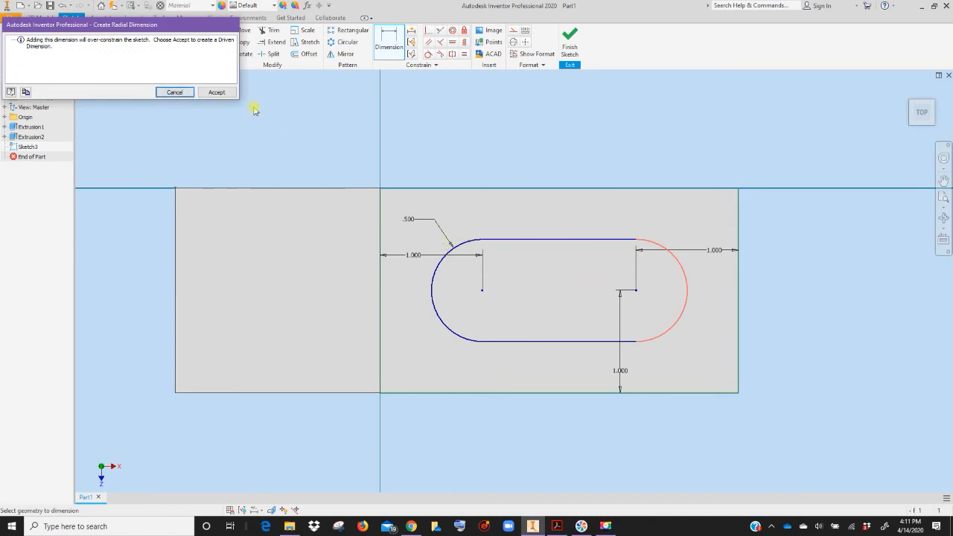
left_click(191, 93)
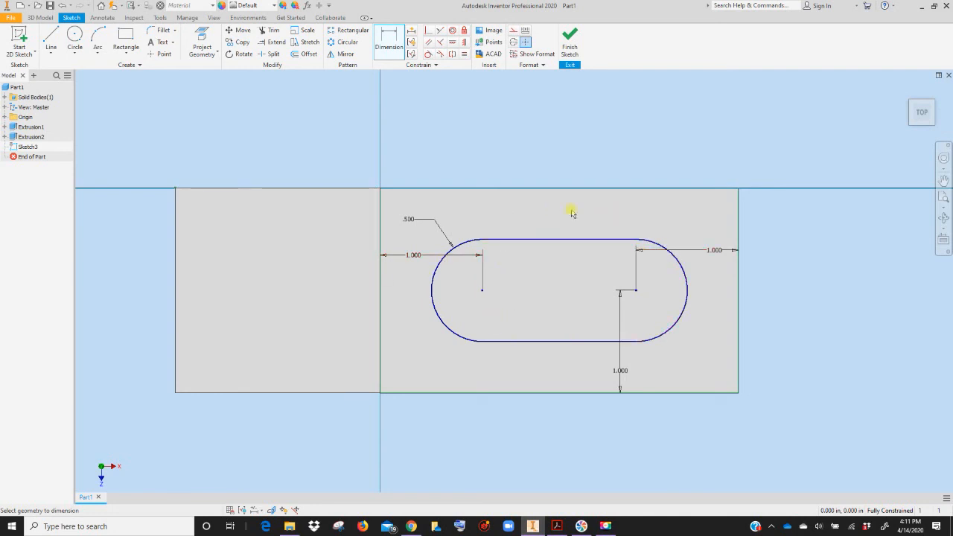
Finish the slot sketch and extrude its profile as a Through All cut down through the base
left_click(572, 44)
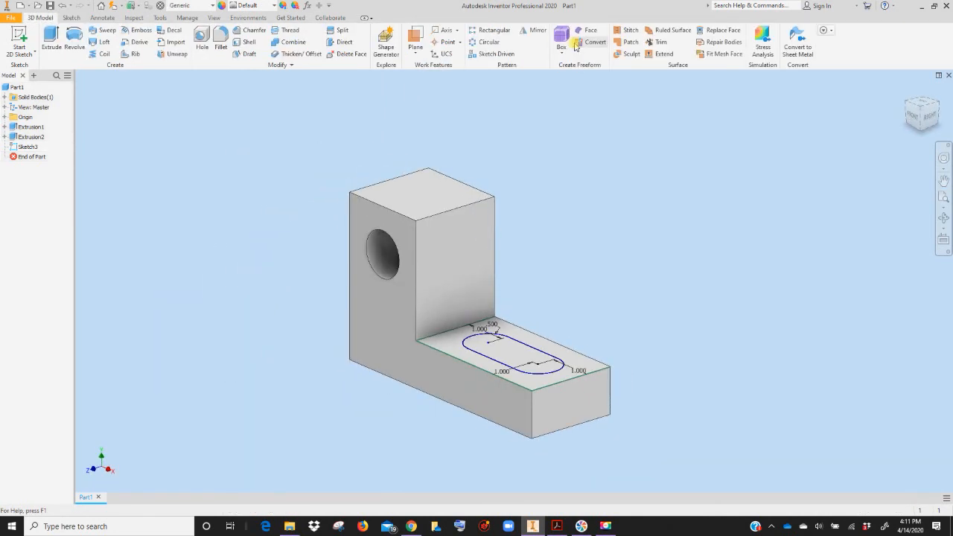
left_click(52, 37)
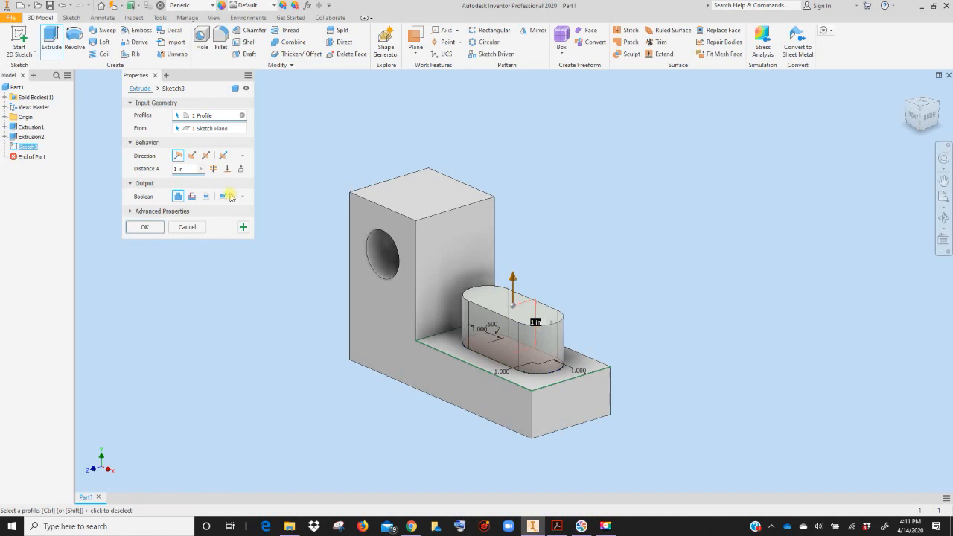
left_click(191, 196)
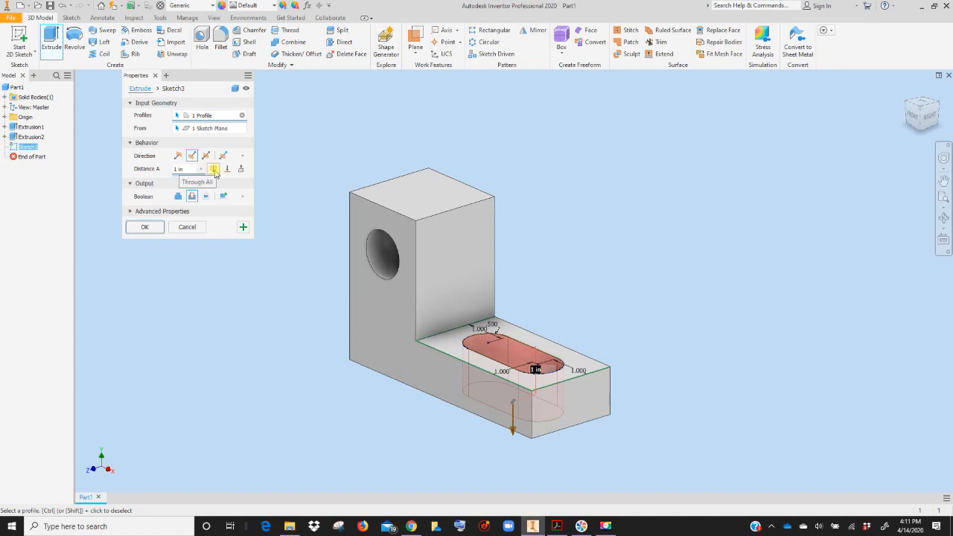
left_click(214, 171)
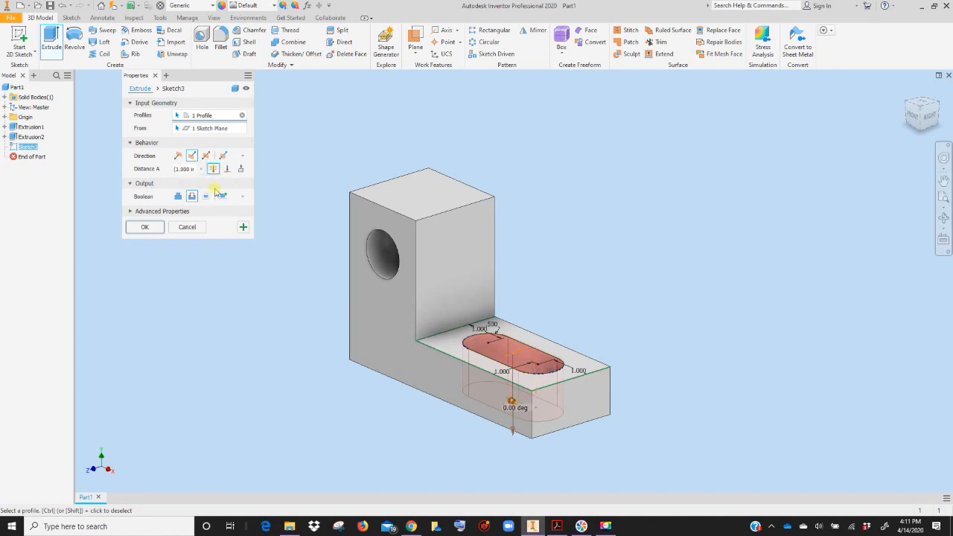
left_click(145, 228)
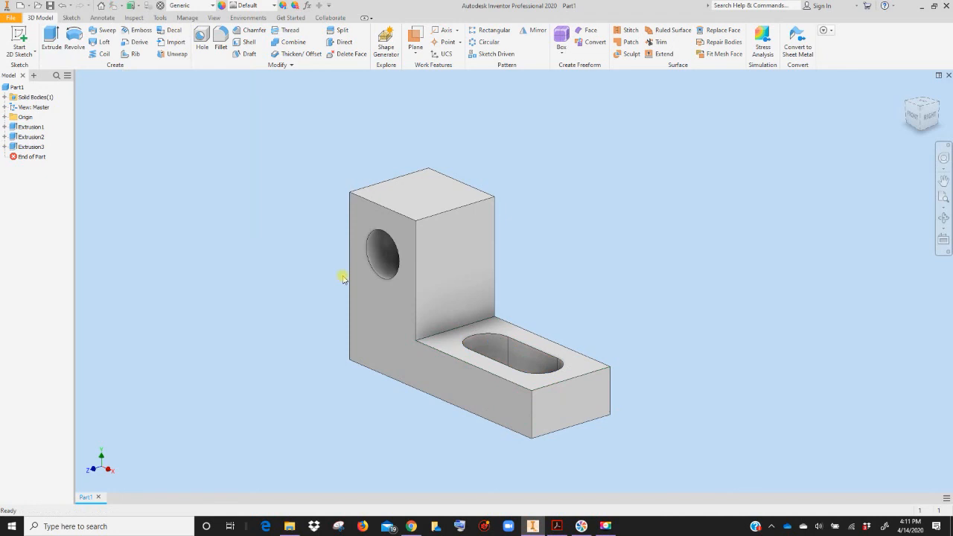
Fillet the upright's two upper edges and the two vertical edges at the base's free end with a 1 in radius
mouse_move(922, 111)
left_mouse_down()
mouse_move(918, 149)
mouse_move(937, 133)
left_mouse_up()
mouse_move(479, 303)
middle_mouse_down("shift")
mouse_move(497, 286)
mouse_move(464, 310)
middle_mouse_up("shift")
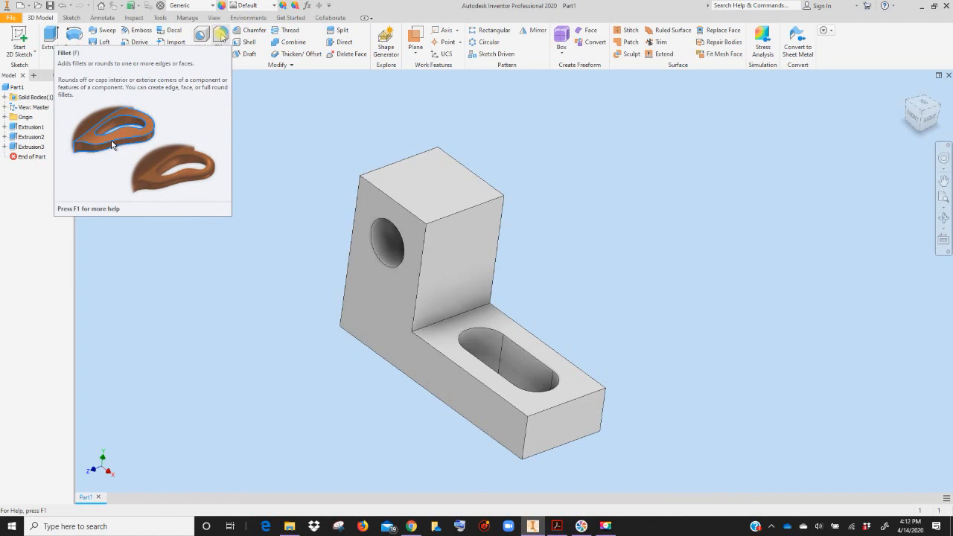
left_click(221, 37)
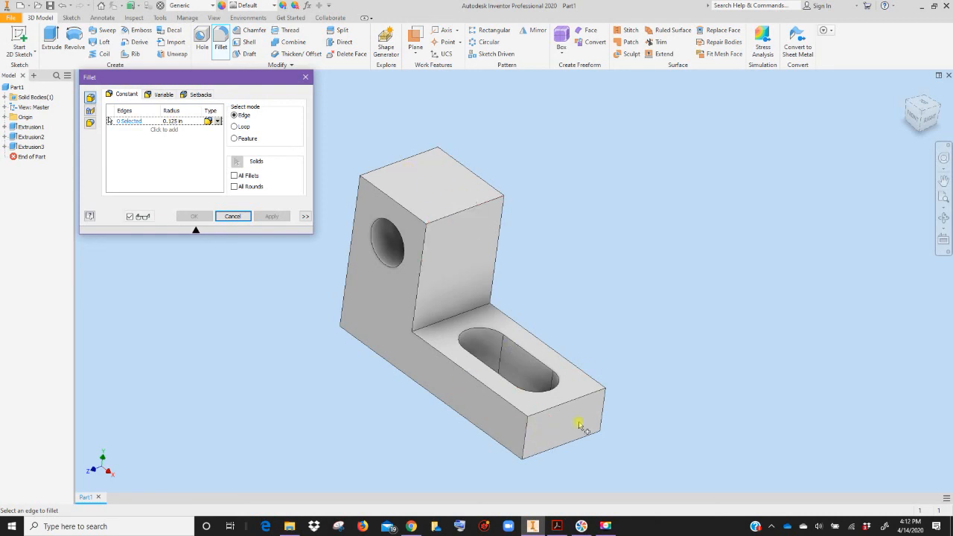
left_click(173, 121)
key("BackSpace")
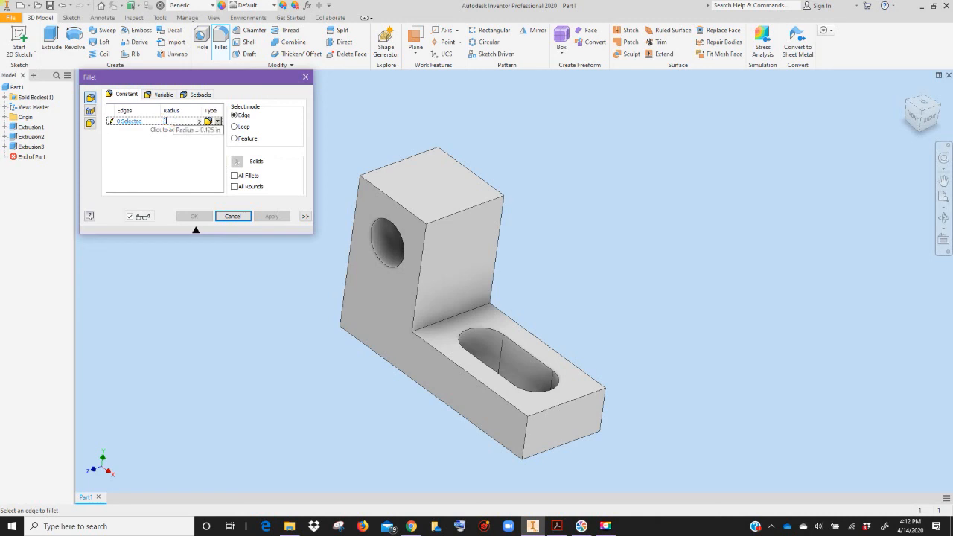
type("1")
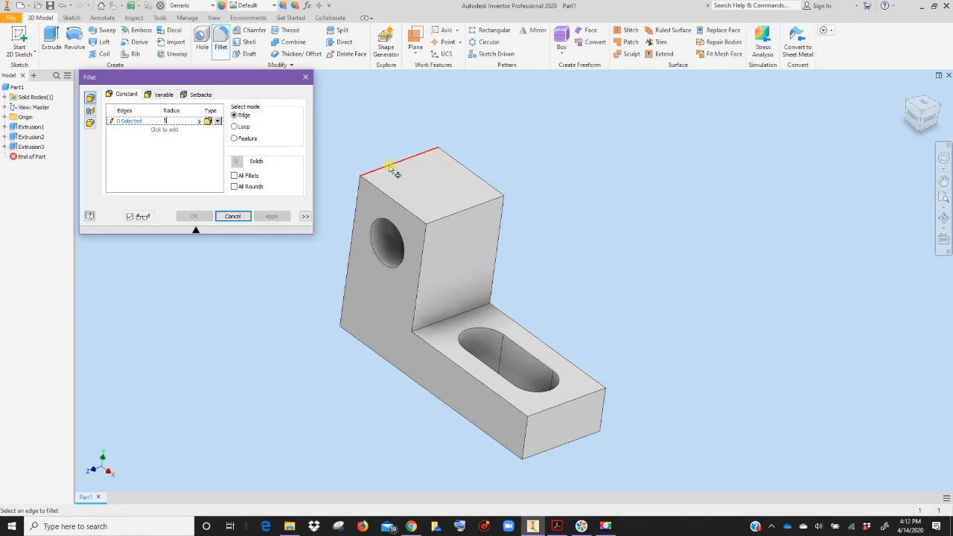
left_click(394, 168)
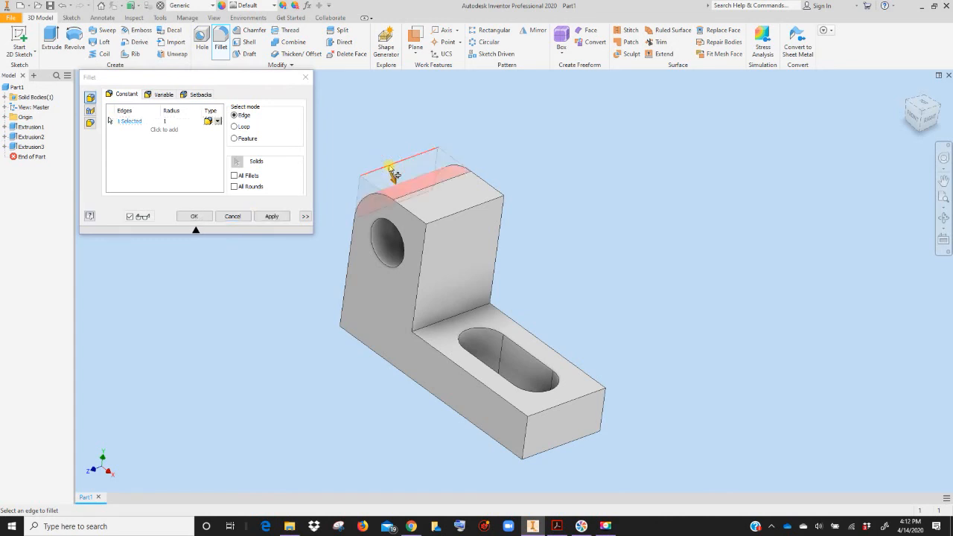
left_click(452, 217)
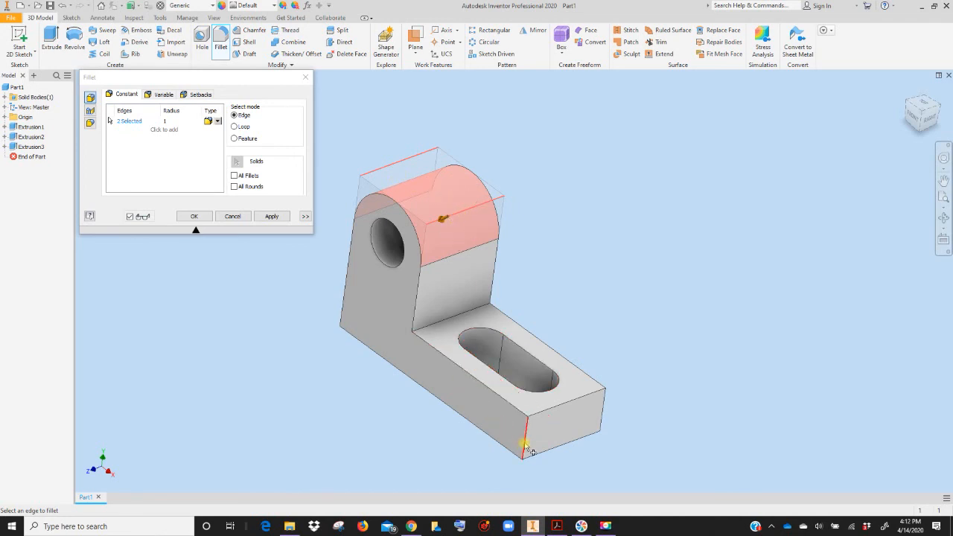
left_click(606, 418)
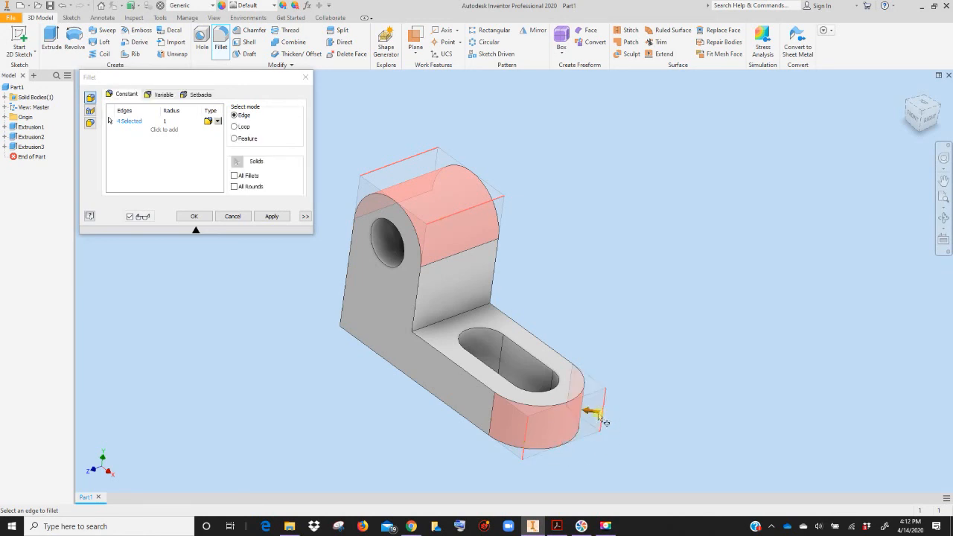
left_click(193, 216)
left_click_drag(919, 135, 917, 113)
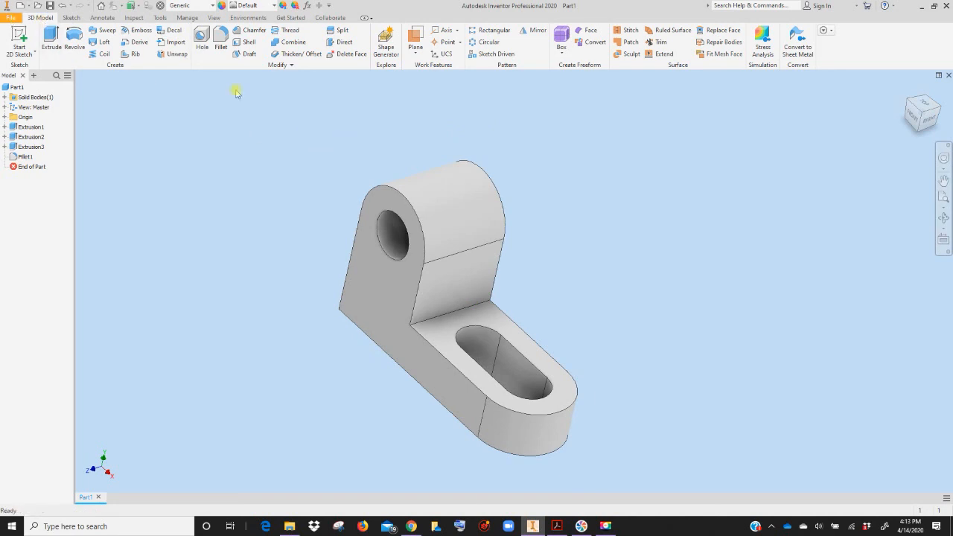
left_click(11, 18)
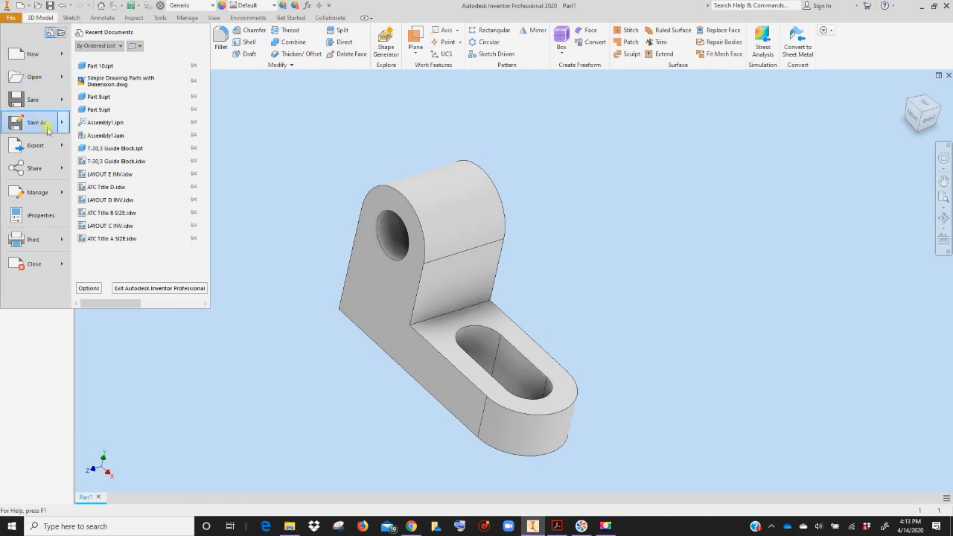
mouse_move(47, 129)
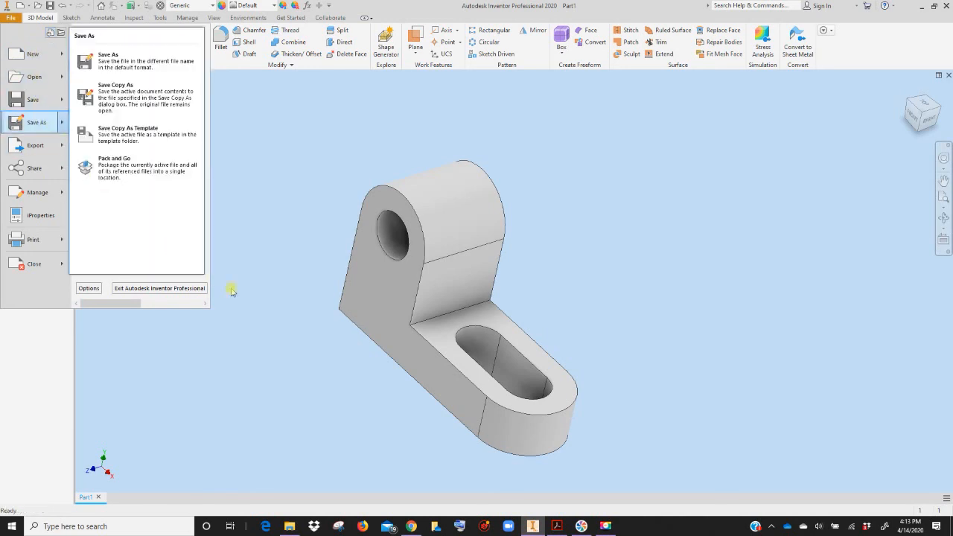
left_click(256, 317)
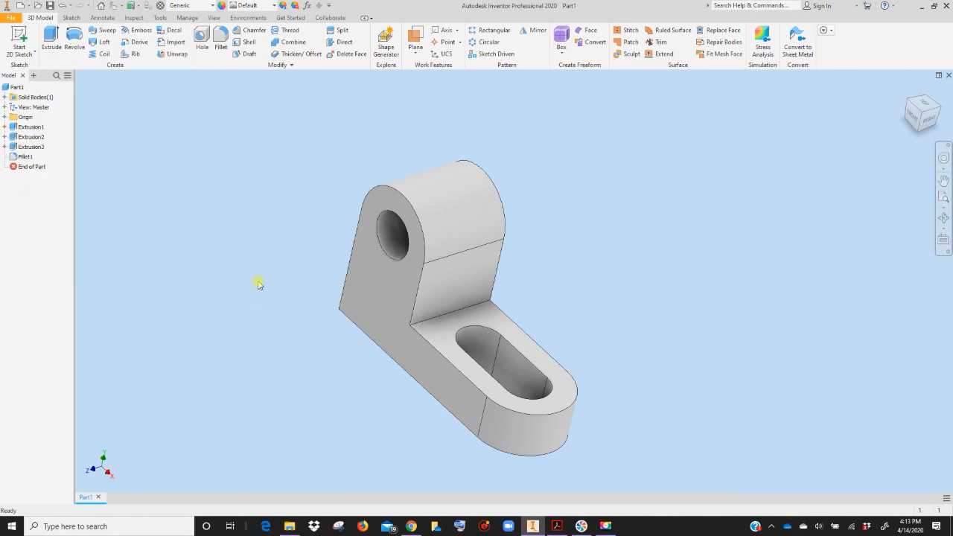